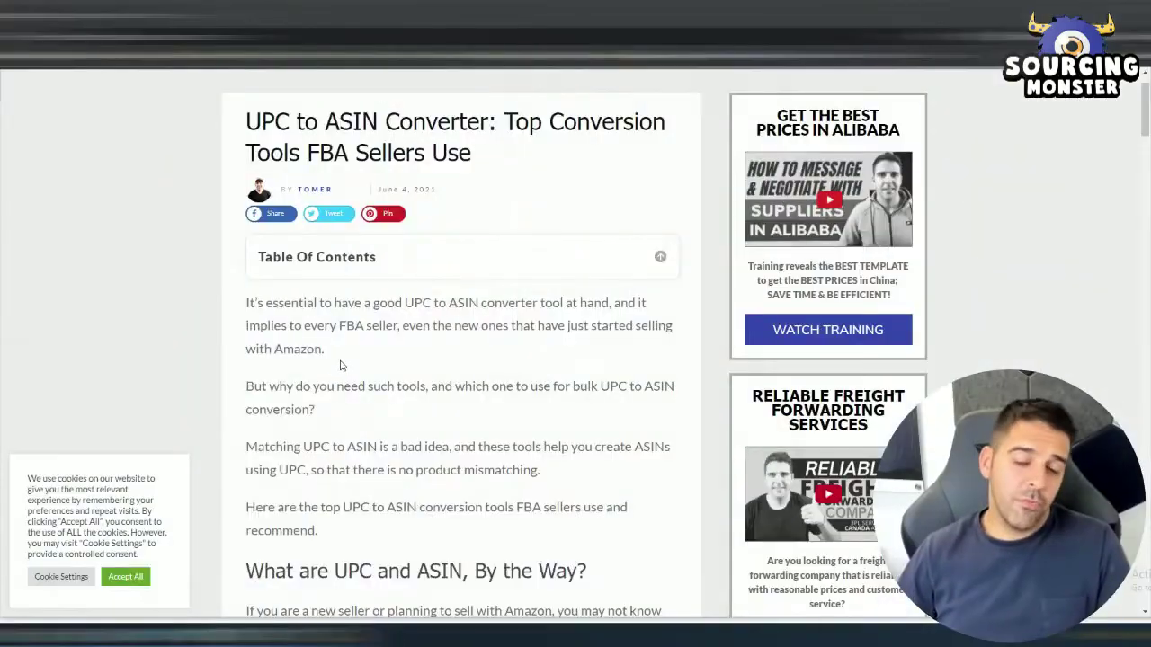
# Open the Turbo Piranha link from the Sourcing Monster tools list in a new tab and switch to it
pyautogui.scroll(-1, 340, 365)
pyautogui.scroll(-1, 335, 378)
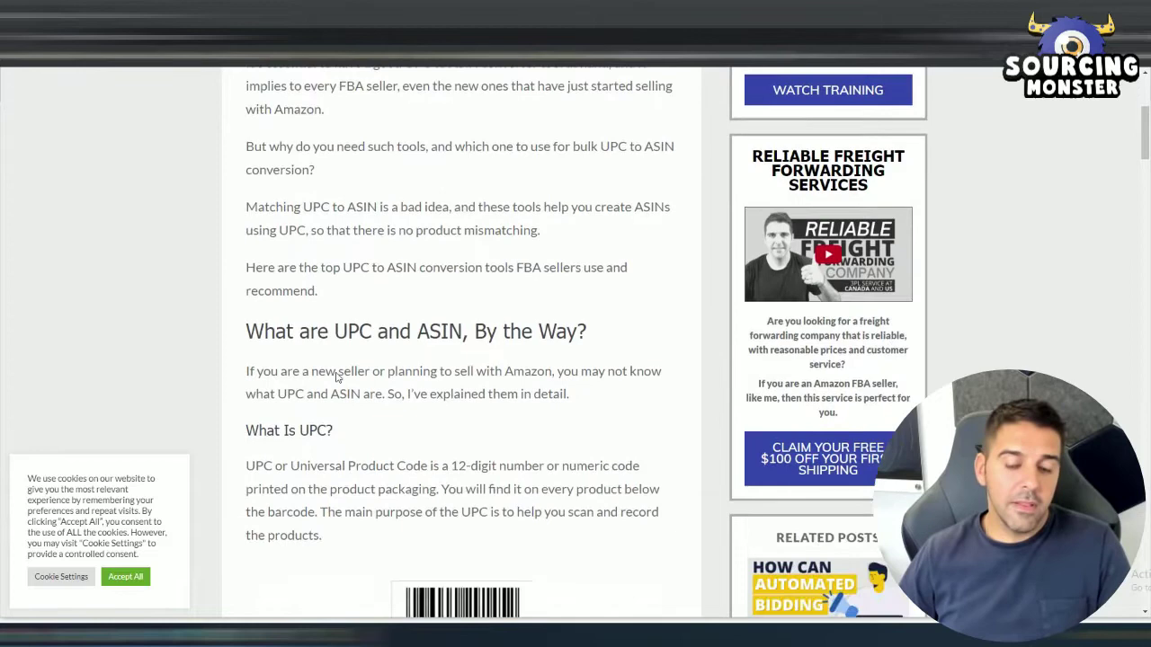
pyautogui.scroll(-1, 335, 376)
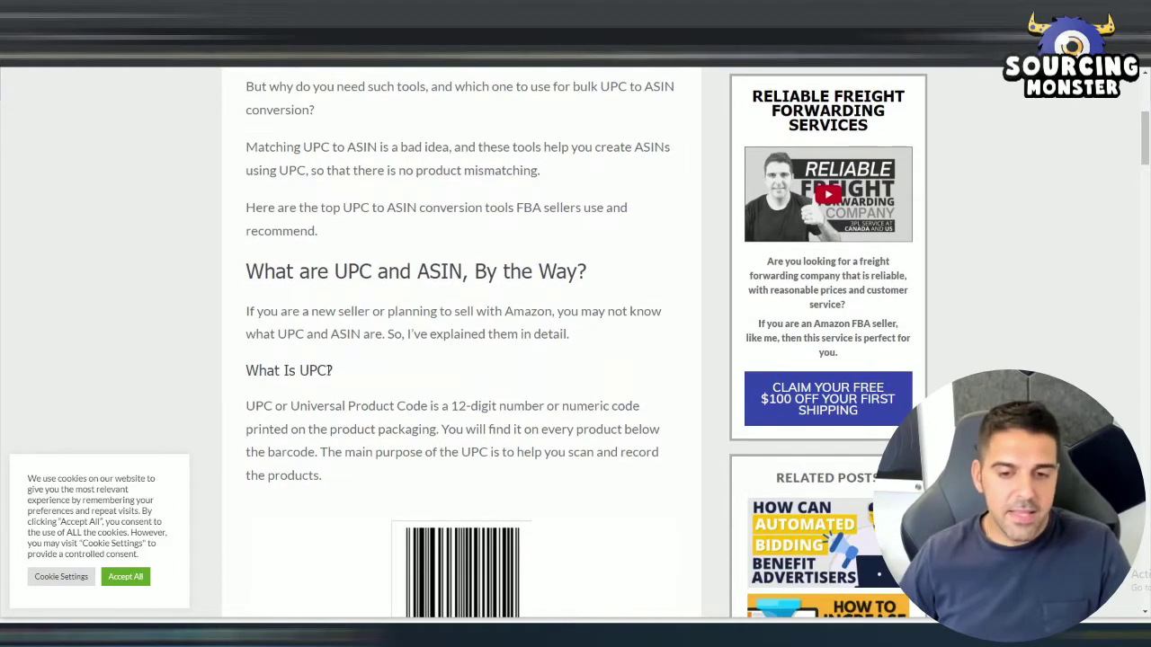
pyautogui.scroll(-2, 313, 350)
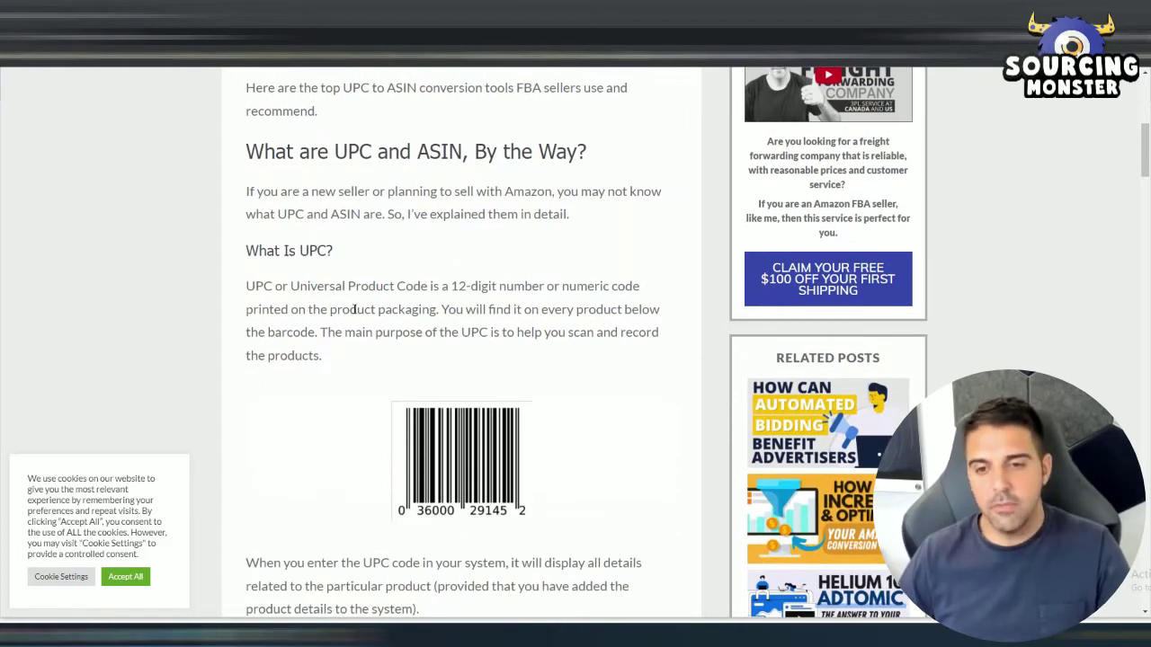
pyautogui.scroll(8, 375, 354)
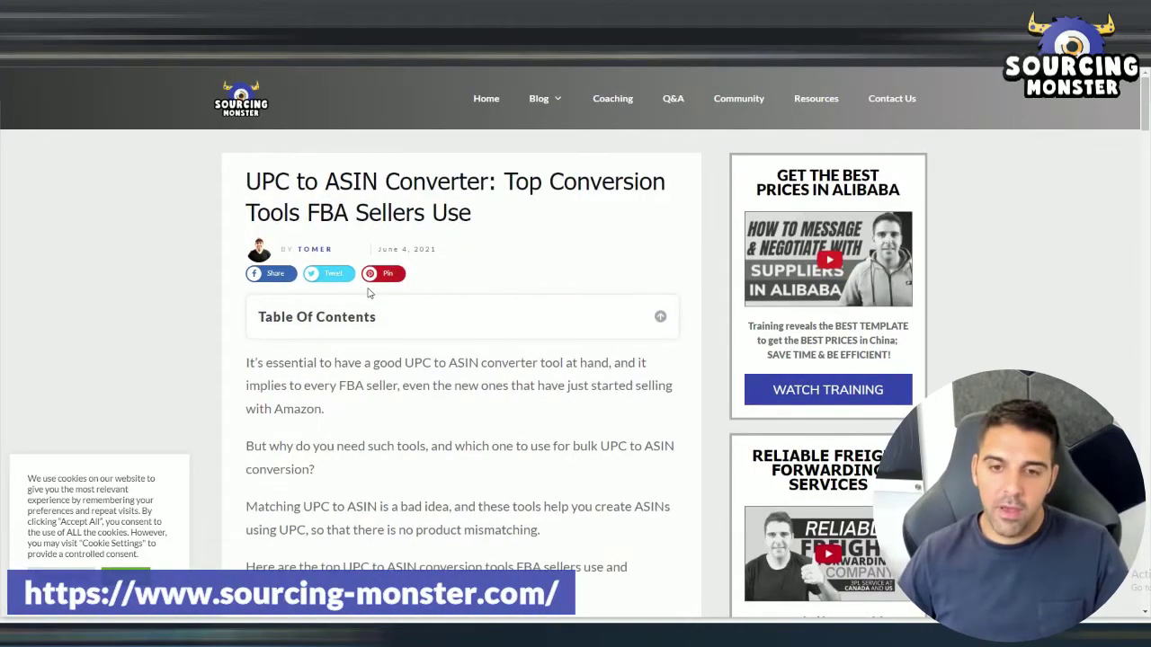
pyautogui.scroll(-3, 353, 301)
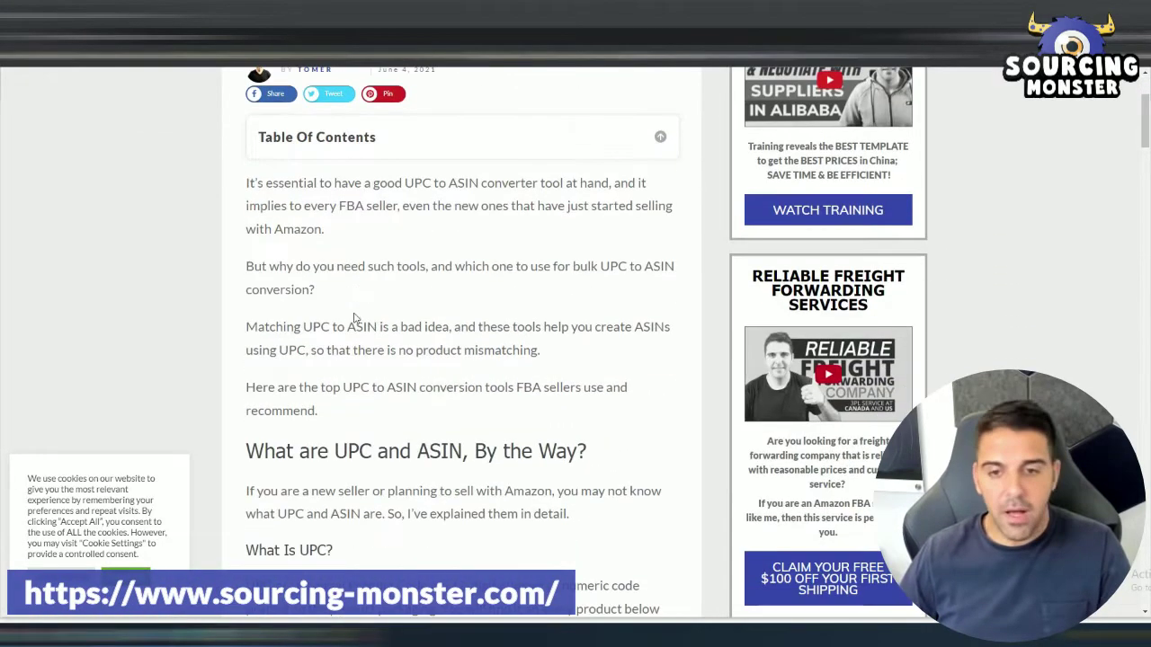
pyautogui.scroll(-6, 335, 322)
pyautogui.scroll(-5, 332, 322)
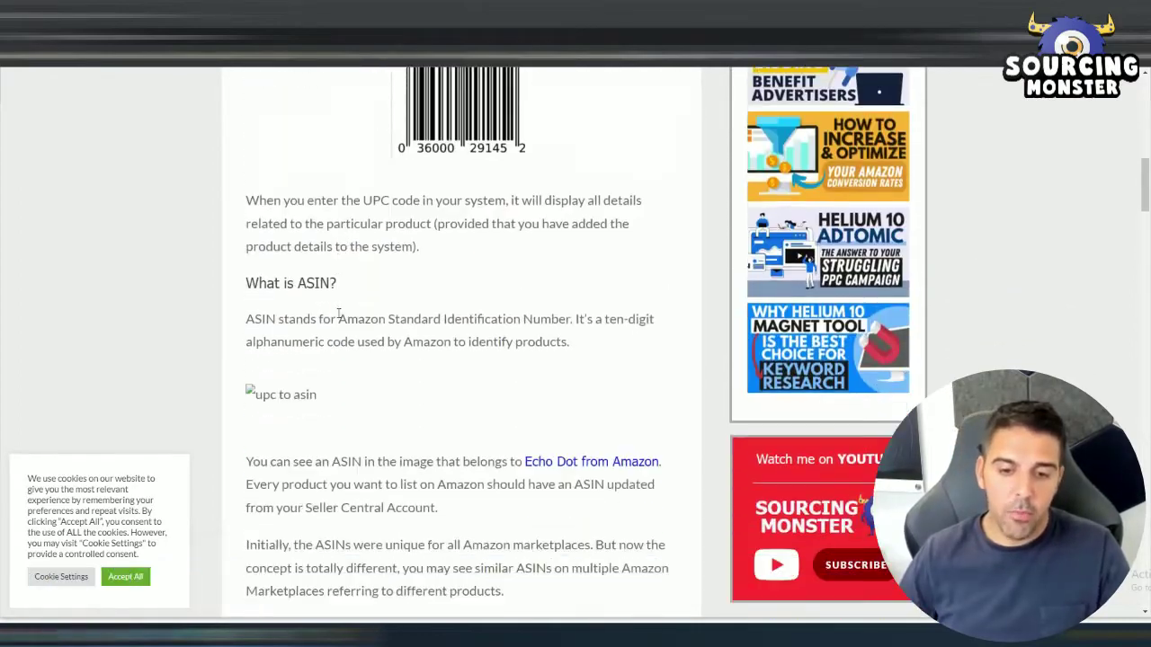
pyautogui.scroll(-4, 288, 392)
pyautogui.scroll(-4, 288, 405)
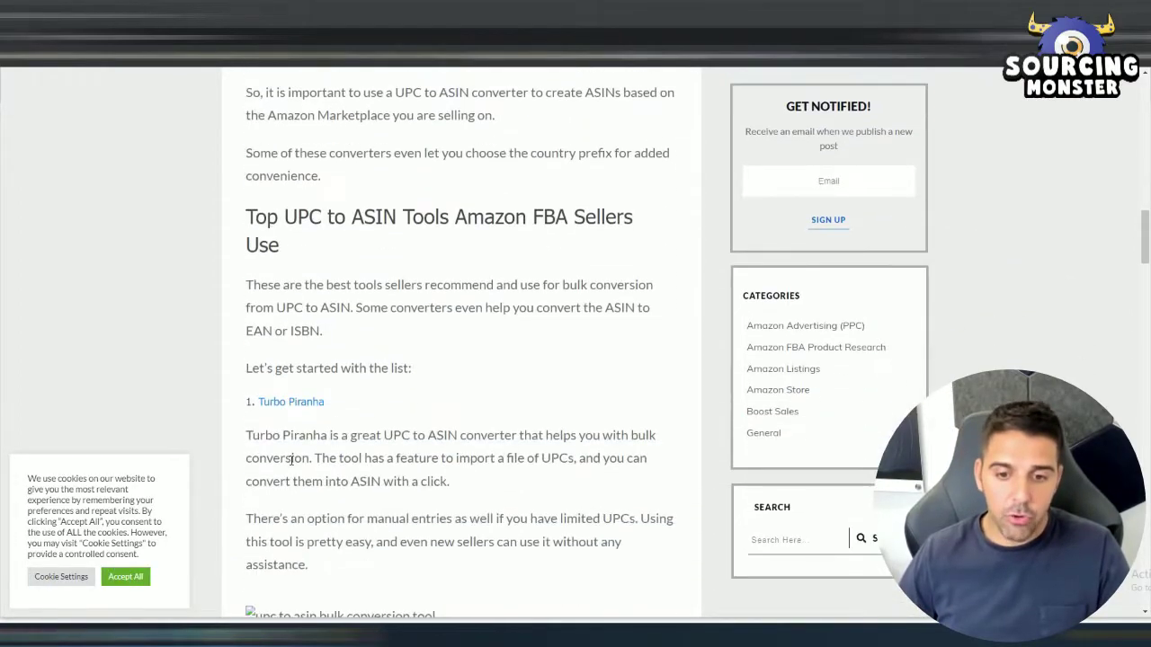
pyautogui.scroll(5, 330, 429)
pyautogui.scroll(6, 330, 429)
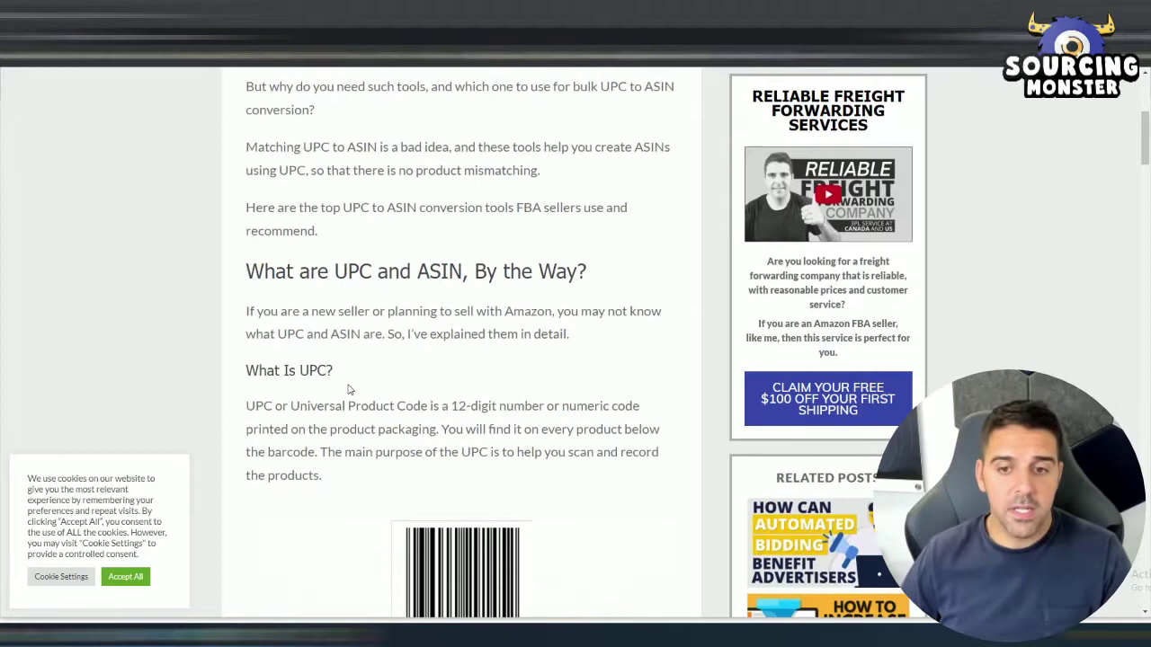
pyautogui.scroll(-2, 311, 398)
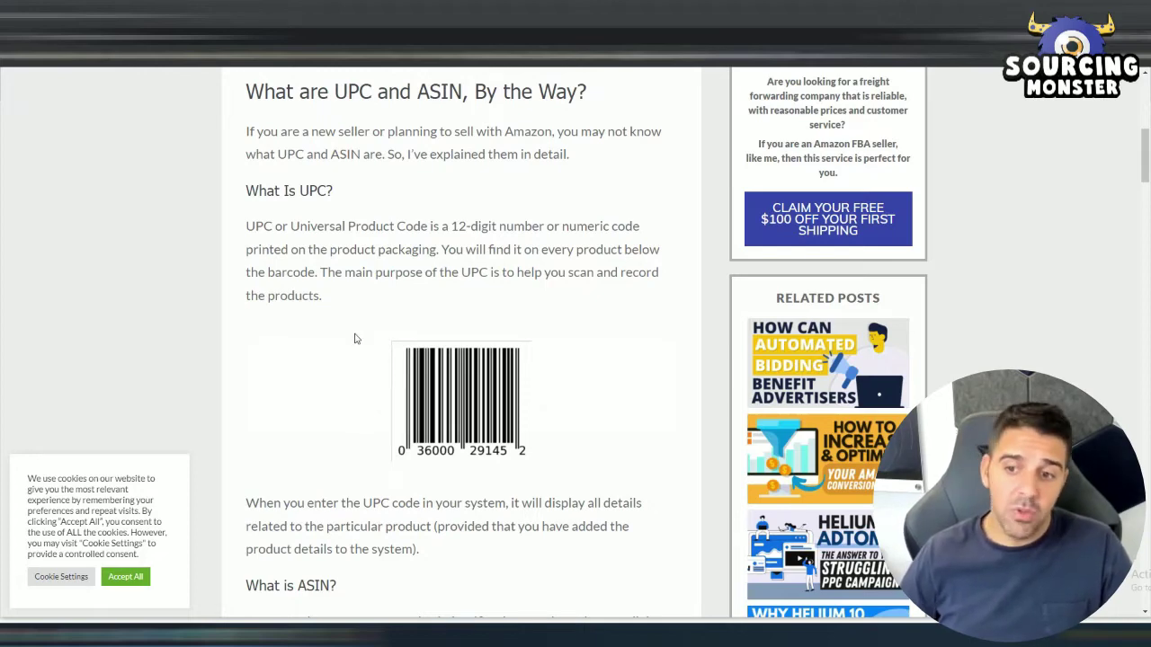
pyautogui.scroll(-3, 350, 316)
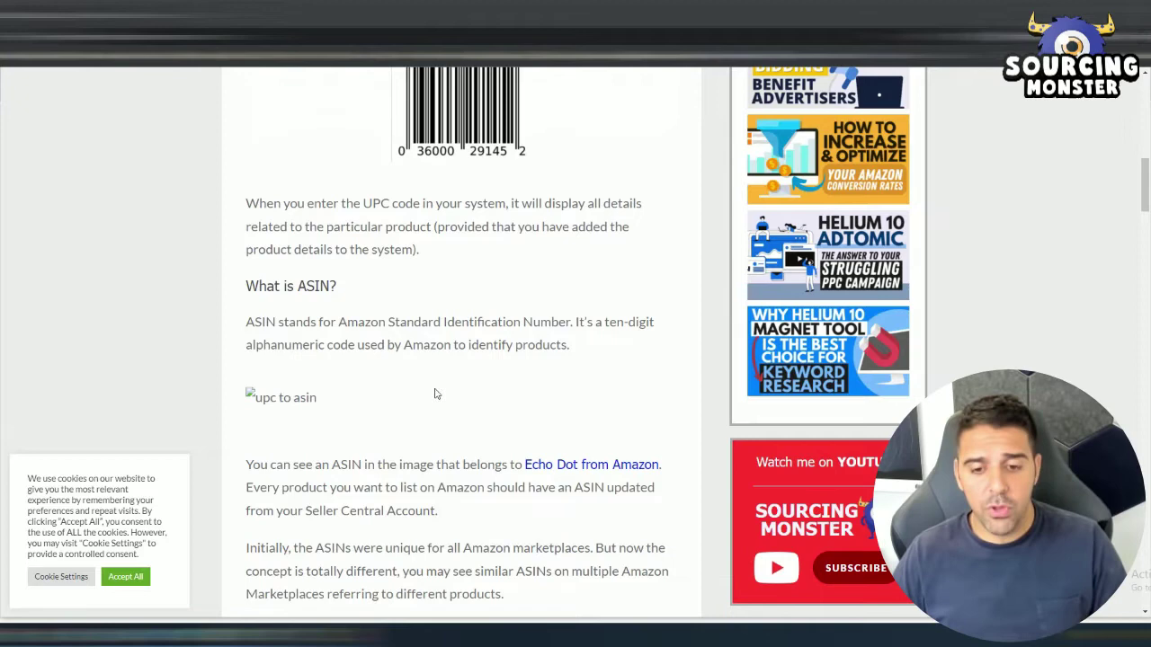
pyautogui.scroll(-5, 437, 392)
pyautogui.scroll(-2, 509, 357)
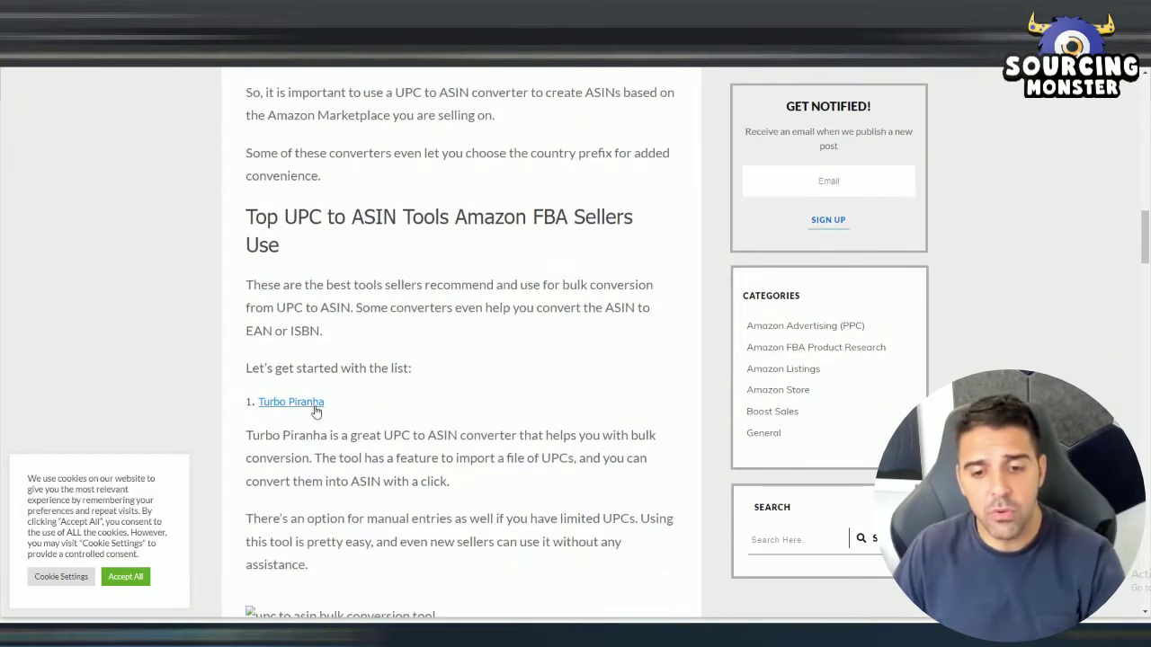
pyautogui.rightClick(315, 404)
pyautogui.click(342, 416)
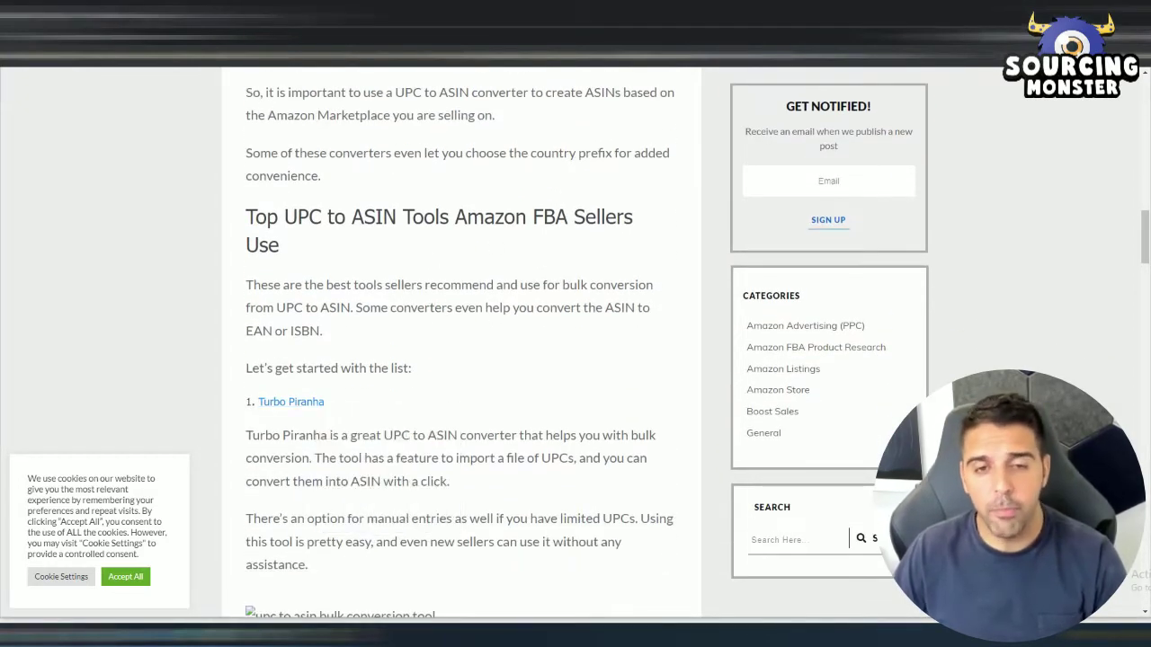
pyautogui.hotkey('ctrl', 'Tab')
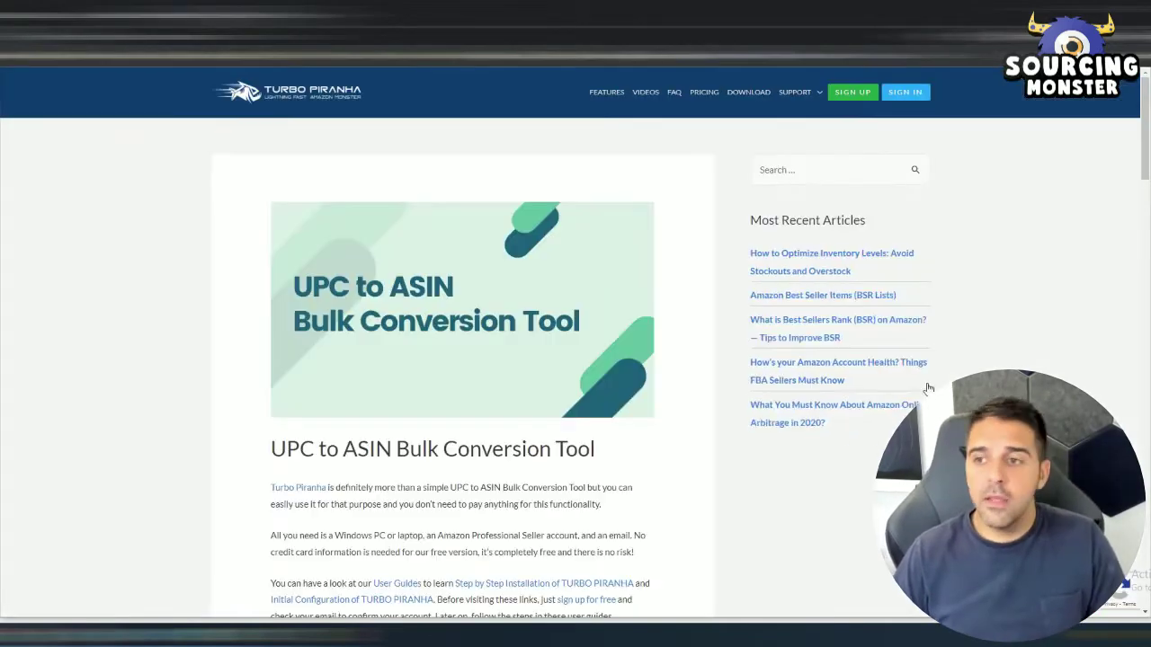
# Enter SOURCINGMONSTER as the sign-up referral code, then go to the Available Downloads page
pyautogui.click(850, 94)
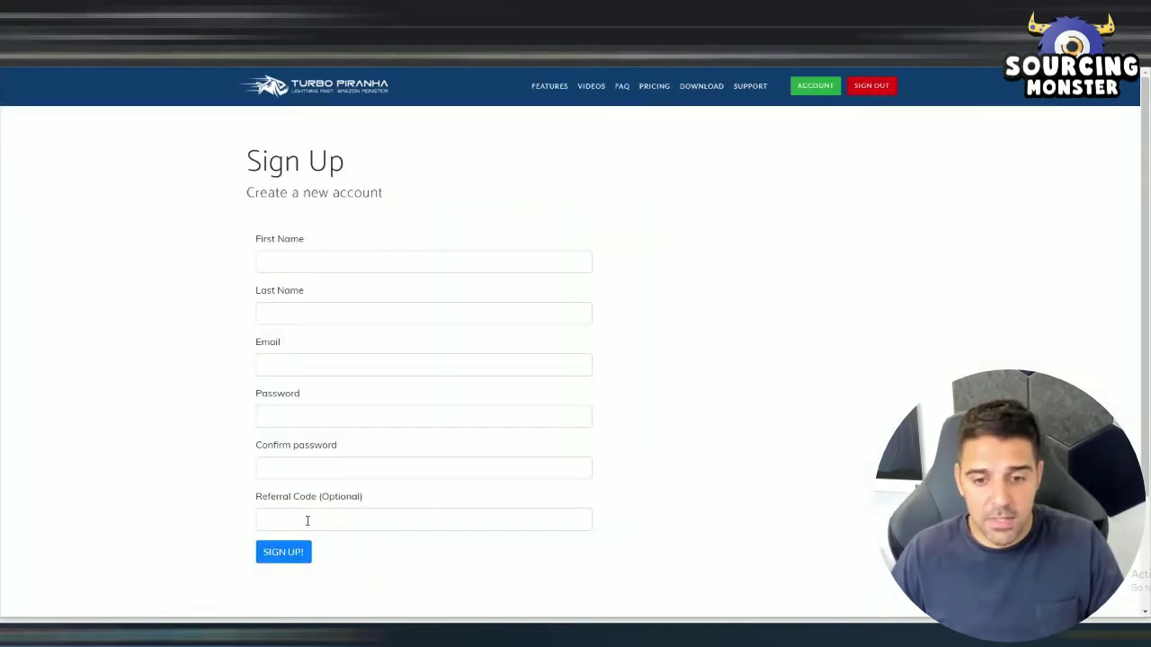
pyautogui.click(307, 520)
pyautogui.write('sourcing')
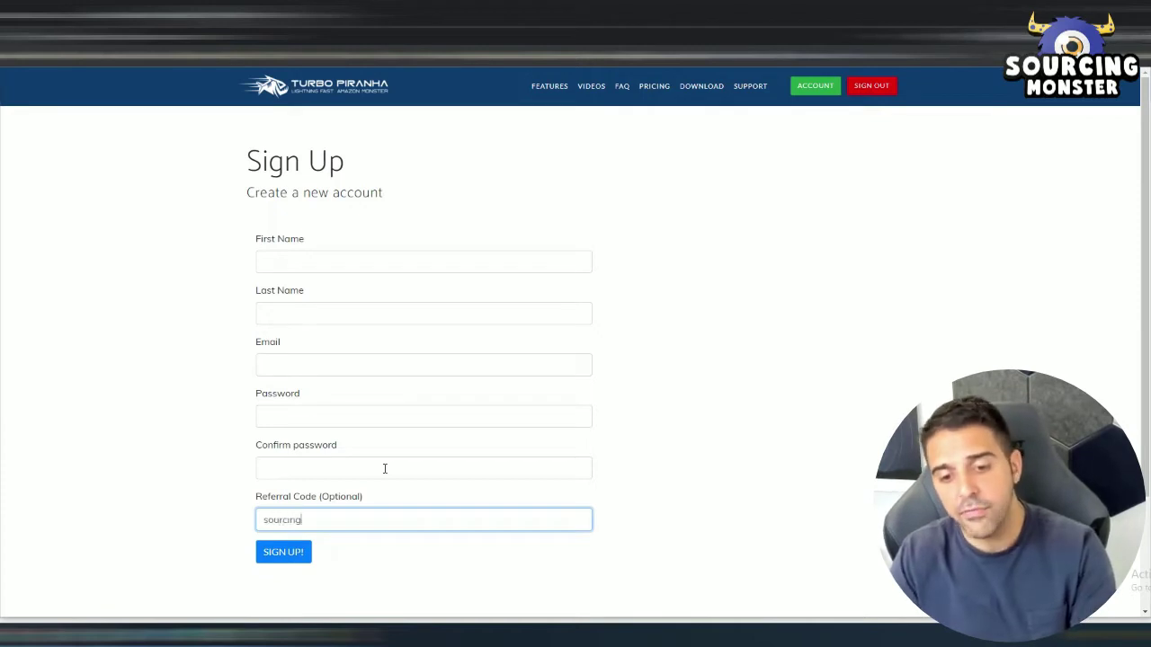
pyautogui.write('monster')
pyautogui.hotkey('ctrl', 'a')
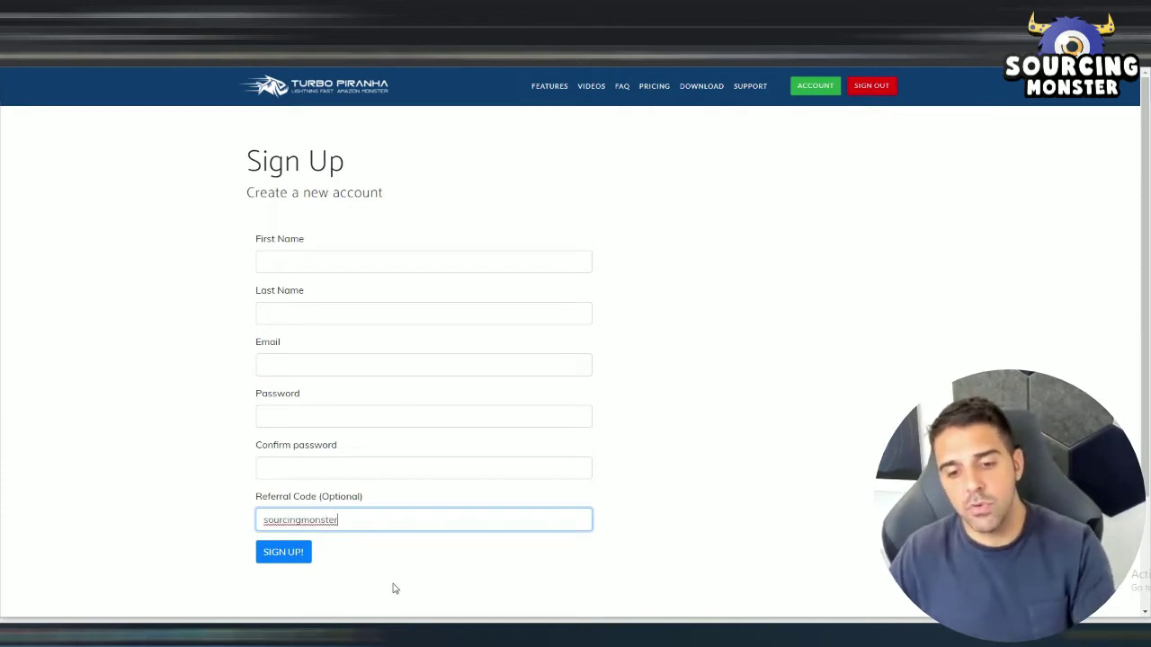
pyautogui.write('SOURCINGMONSTER')
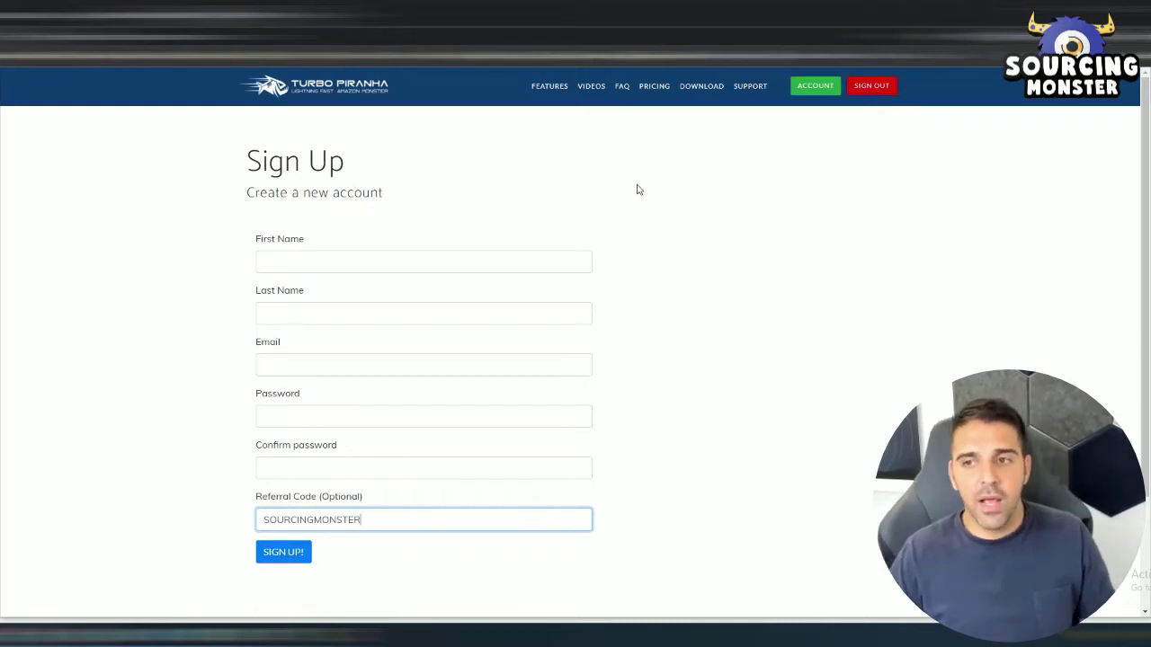
pyautogui.click(710, 94)
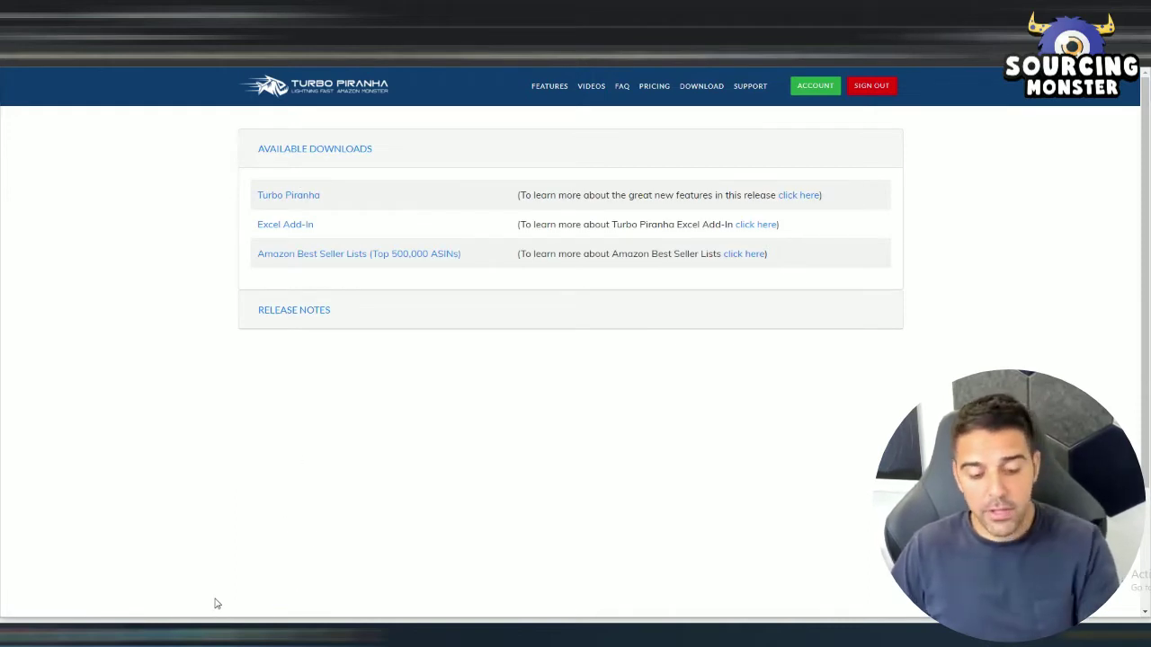
# Launch Turbo Piranha from the Start menu and review its Program Settings, then close them
pyautogui.press('super')
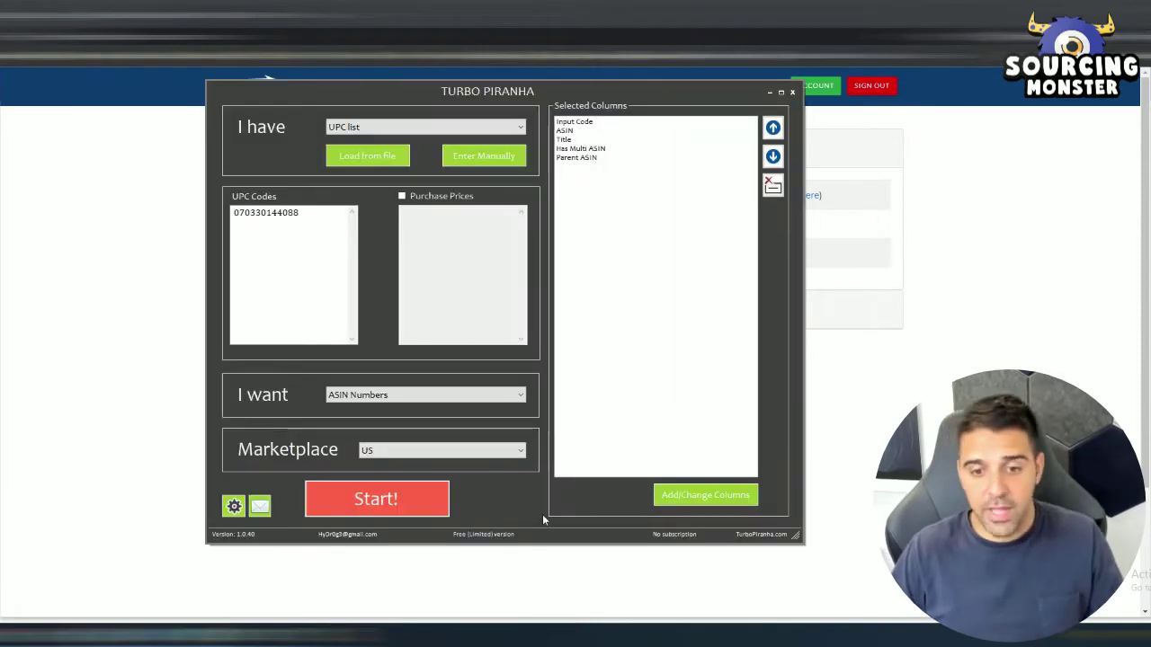
pyautogui.click(234, 506)
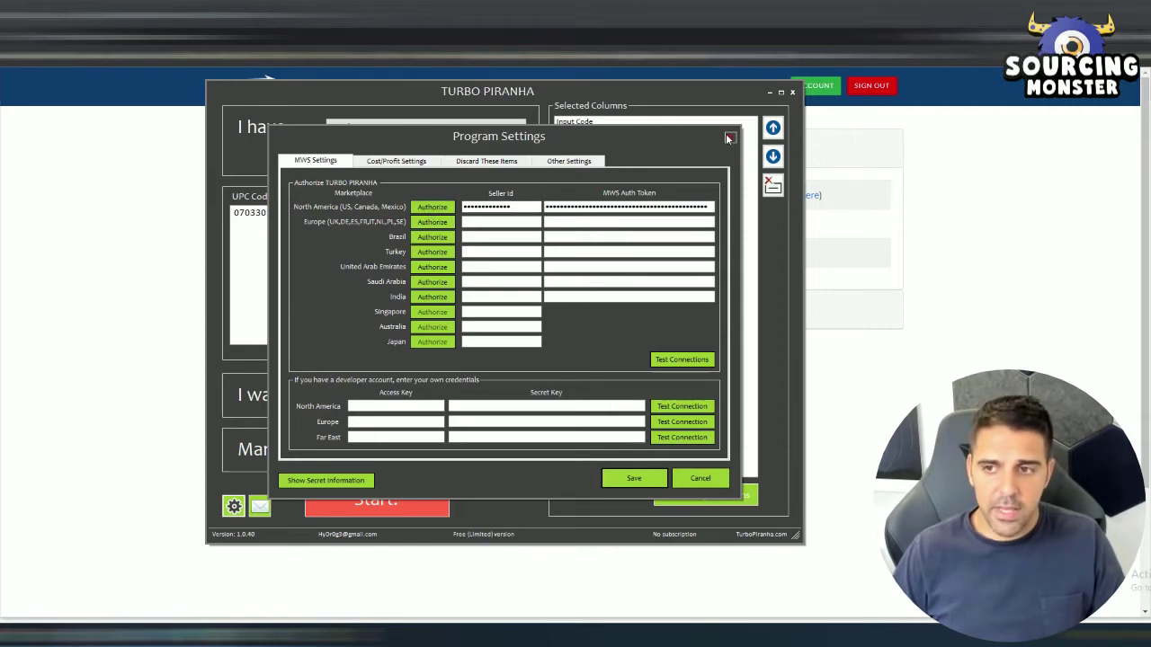
pyautogui.click(728, 139)
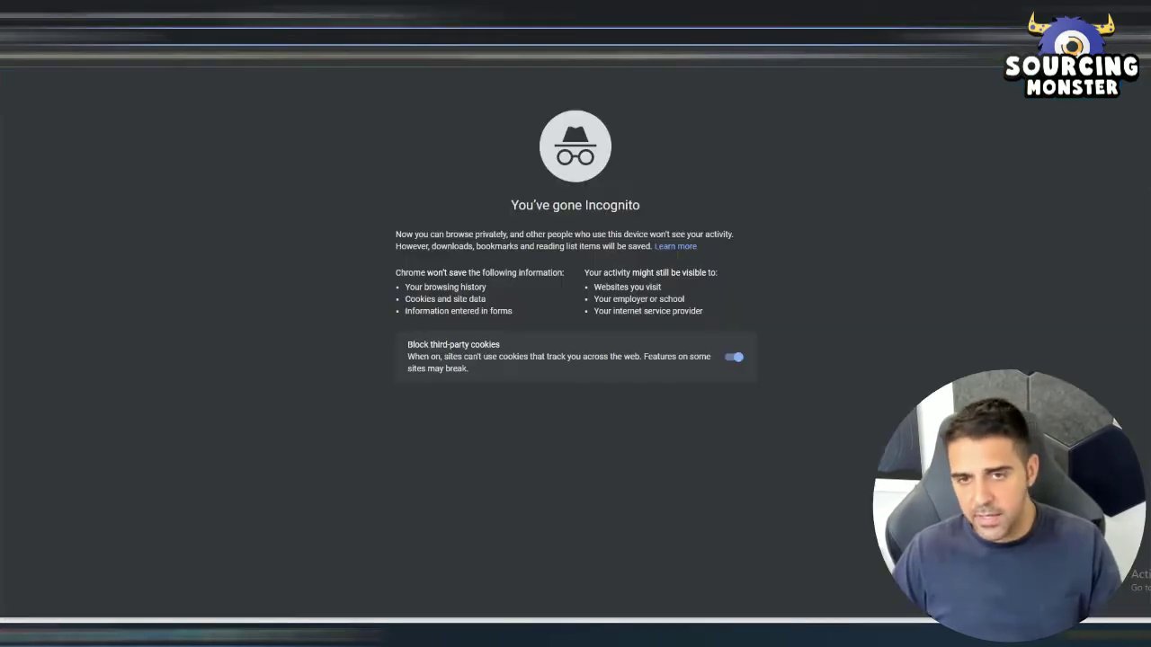
# Load walmart.com in the Chrome Incognito window
pyautogui.press('Return')
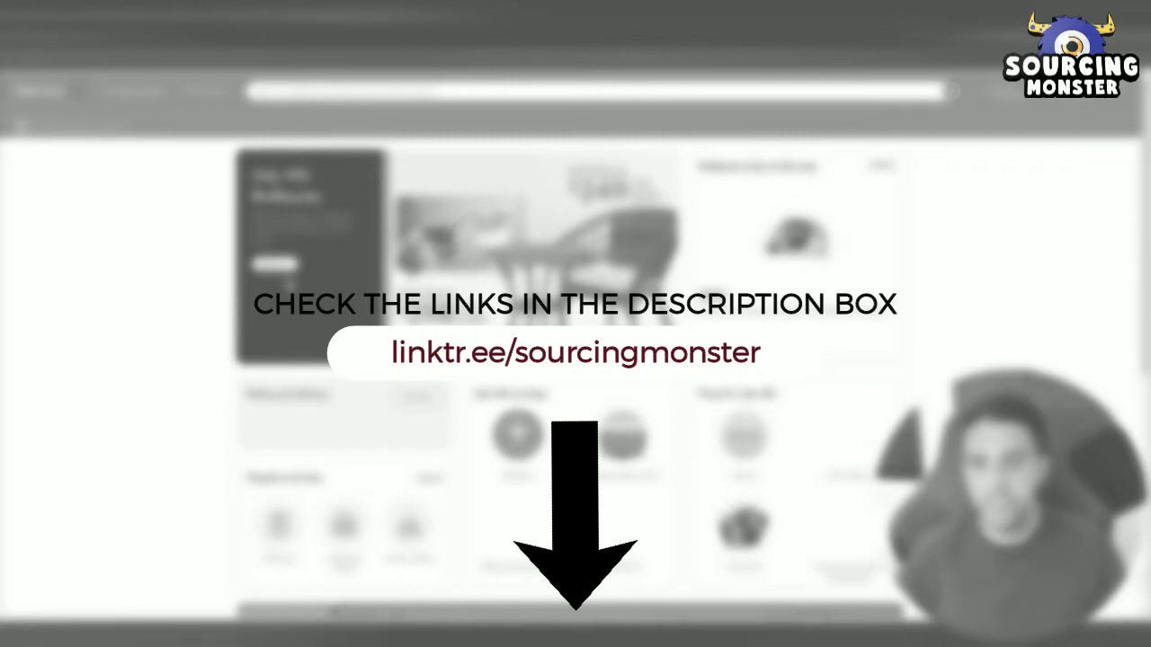
pyautogui.scroll(-6, 275, 288)
pyautogui.scroll(6, 162, 268)
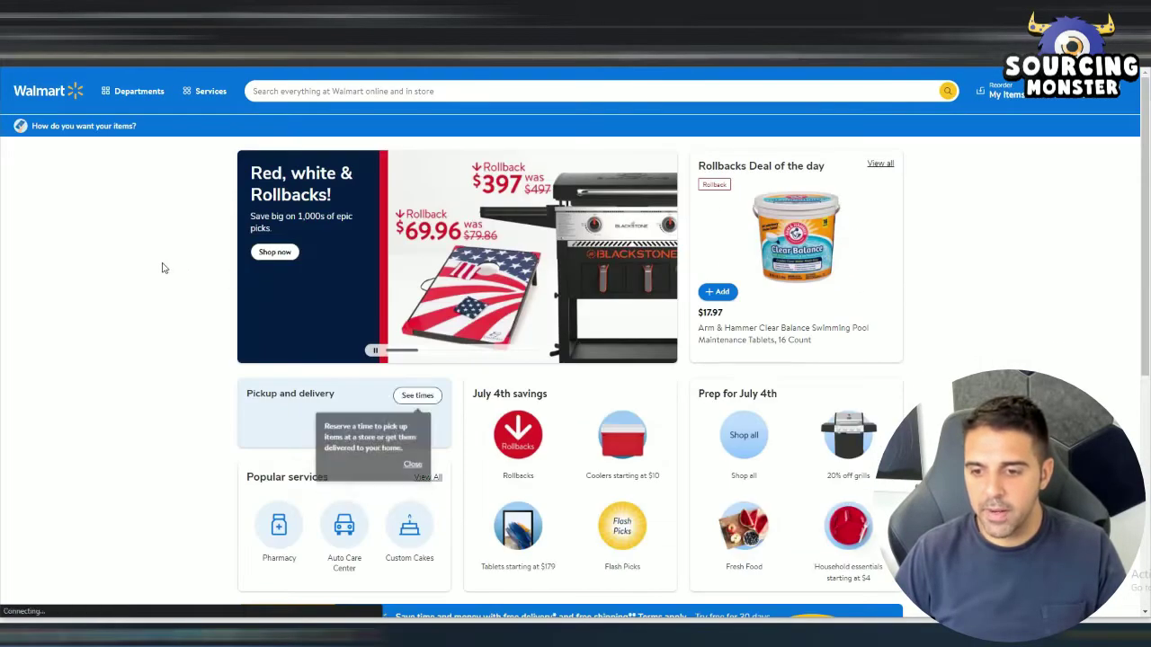
pyautogui.scroll(-8, 168, 261)
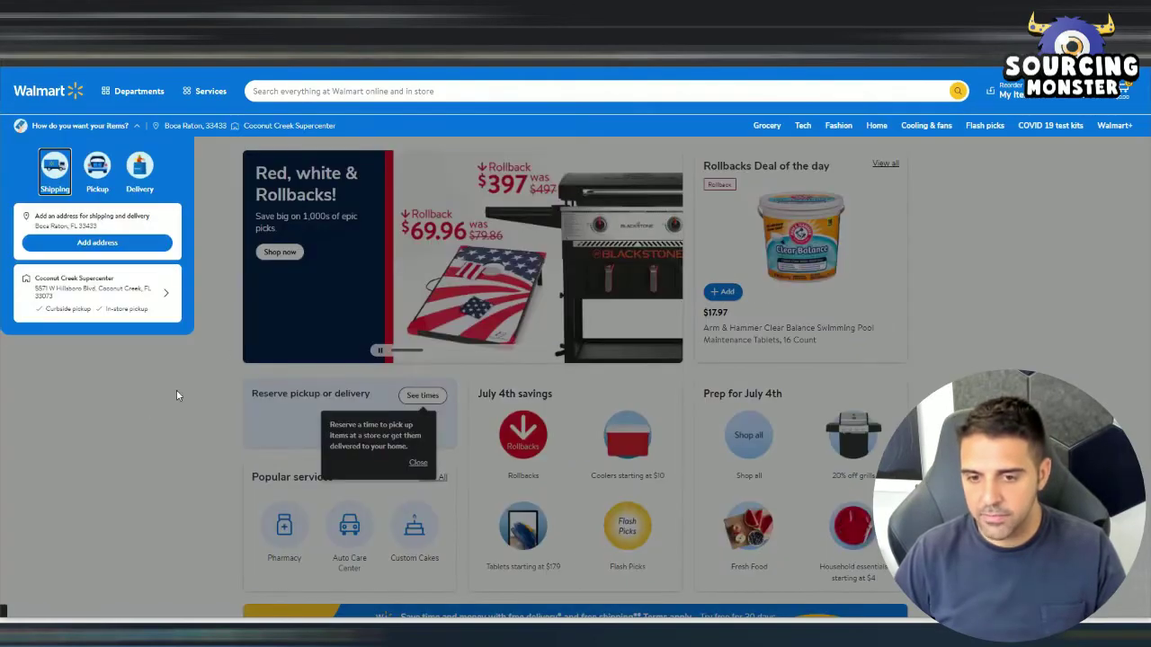
pyautogui.scroll(-10, 176, 395)
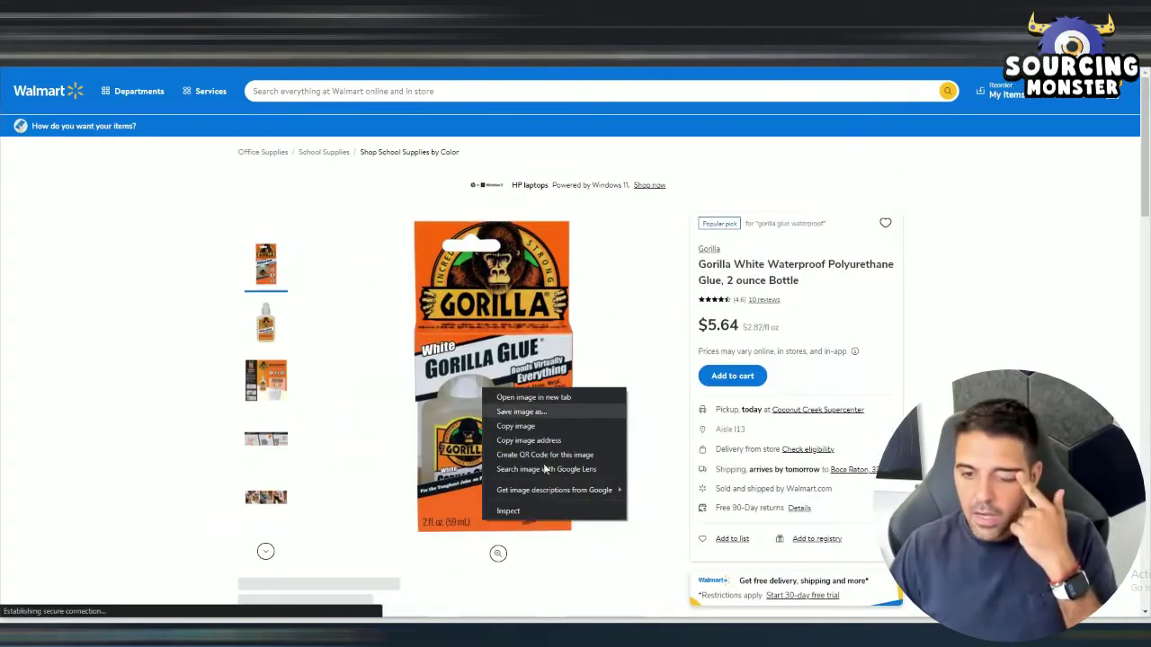
pyautogui.click(114, 427)
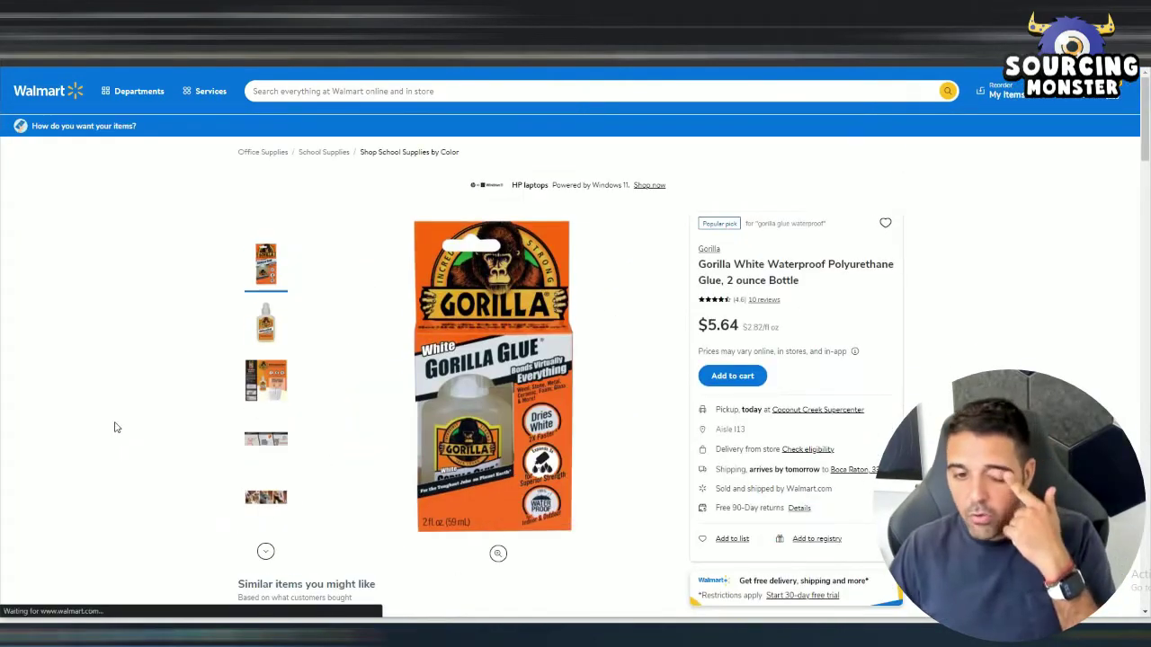
pyautogui.rightClick(114, 427)
pyautogui.click(167, 399)
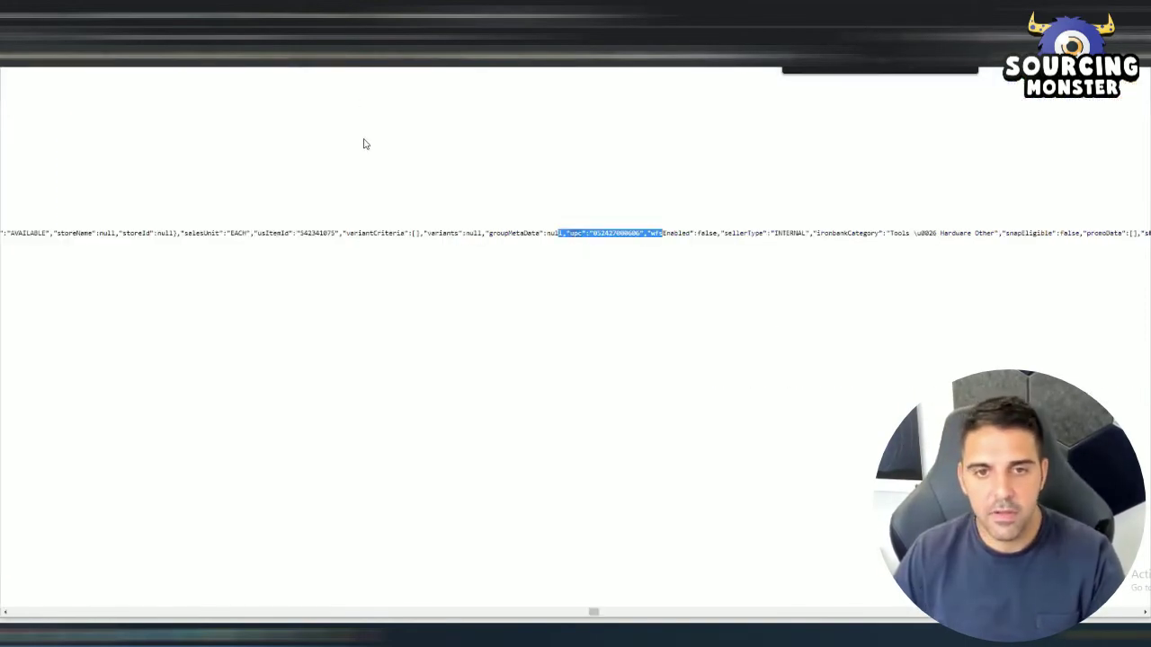
pyautogui.hotkey('alt', 'Tab')
pyautogui.click(319, 239)
pyautogui.hotkey('ctrl', 'a')
pyautogui.hotkey('ctrl', 'v')
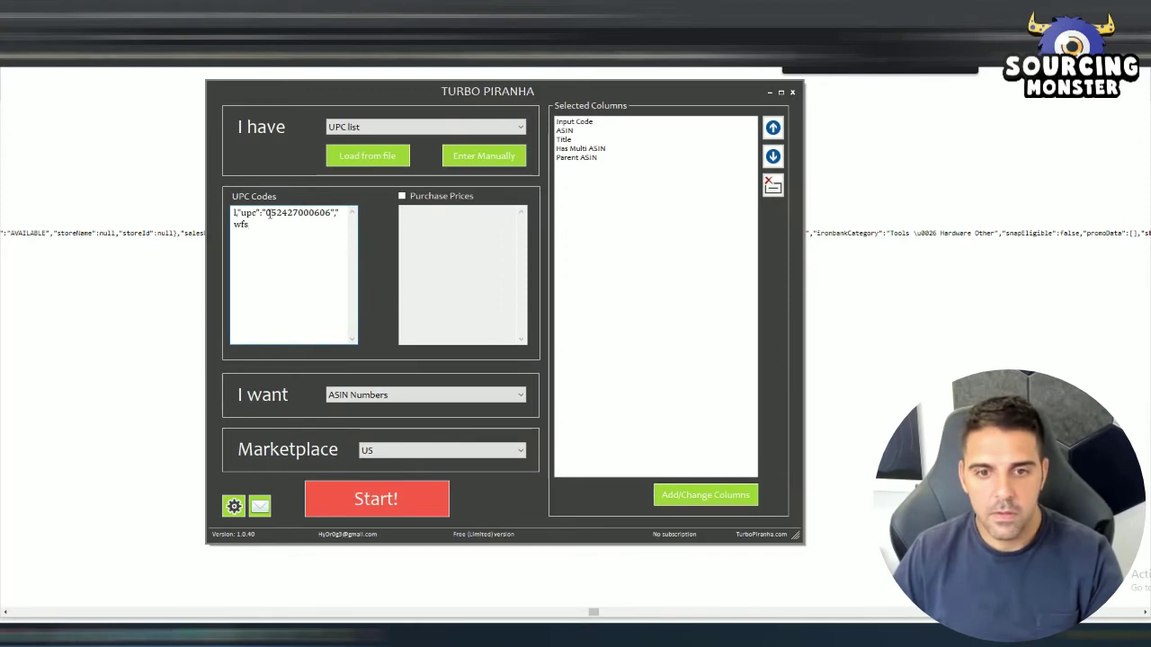
pyautogui.moveTo(267, 214); pyautogui.dragTo(330, 213)
pyautogui.hotkey('ctrl', 'c')
pyautogui.hotkey('ctrl', 'a')
pyautogui.hotkey('ctrl', 'v')
pyautogui.click(332, 248)
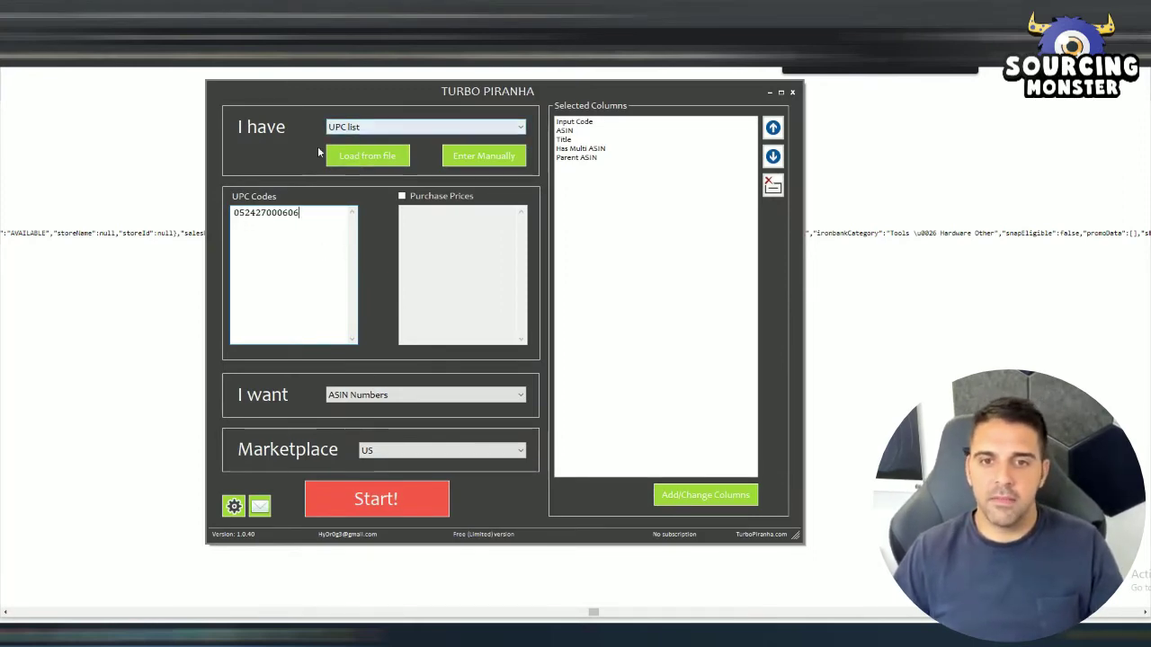
# Keep UPC list as input, run the conversion, and open the resulting Excel report
pyautogui.click(351, 130)
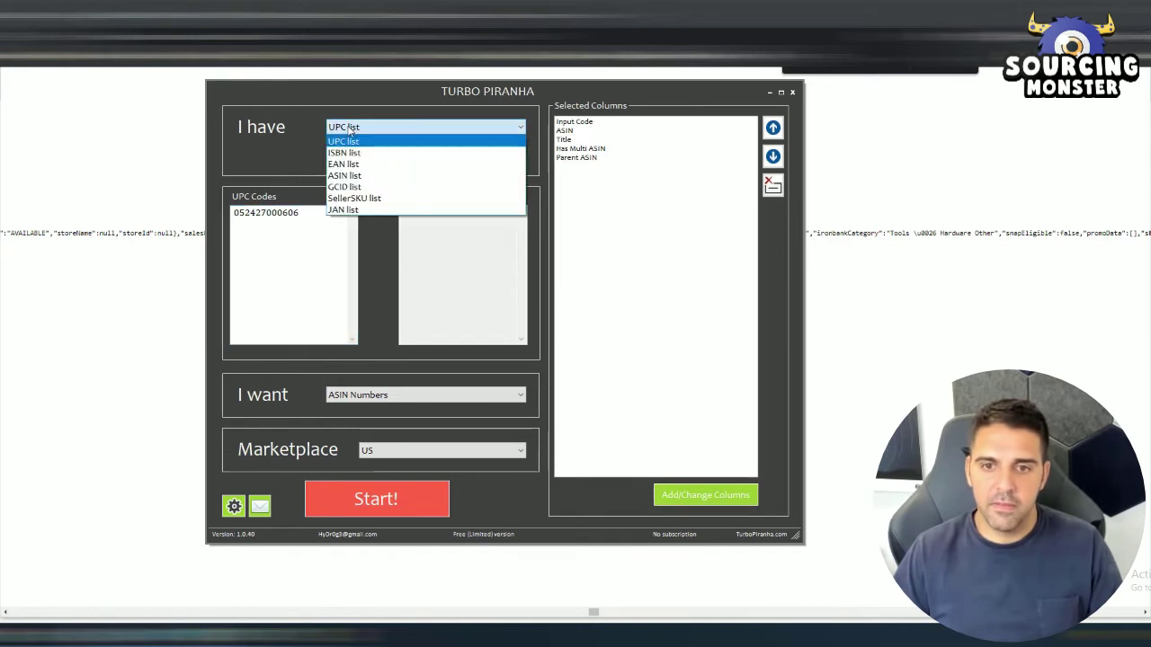
pyautogui.click(349, 141)
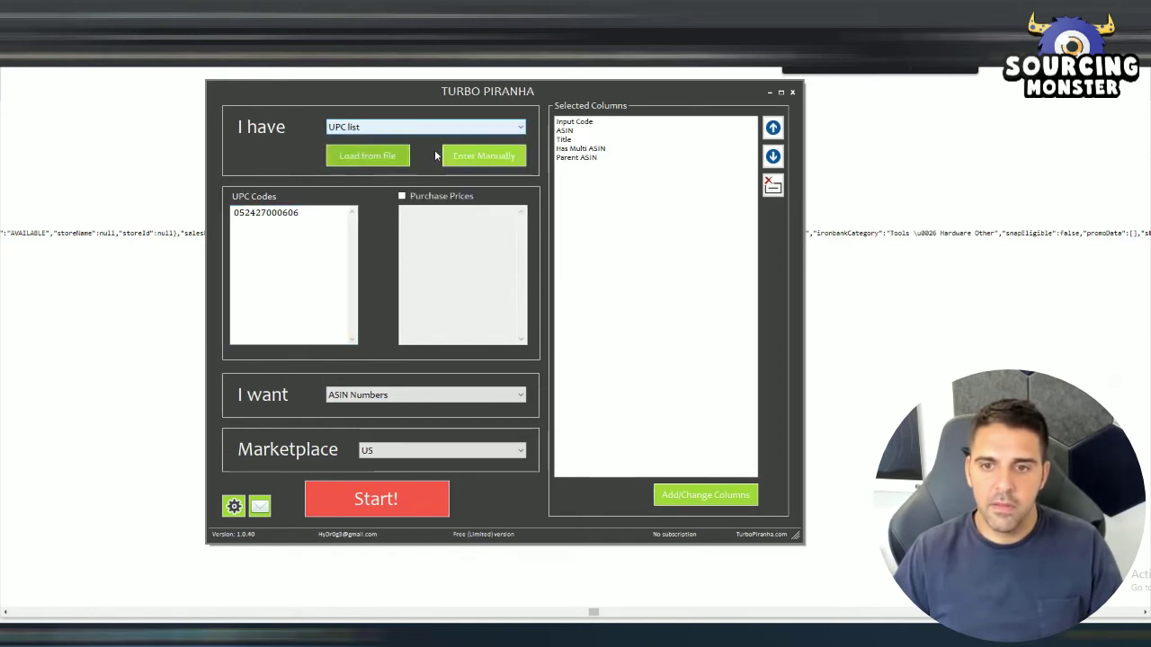
pyautogui.click(325, 212)
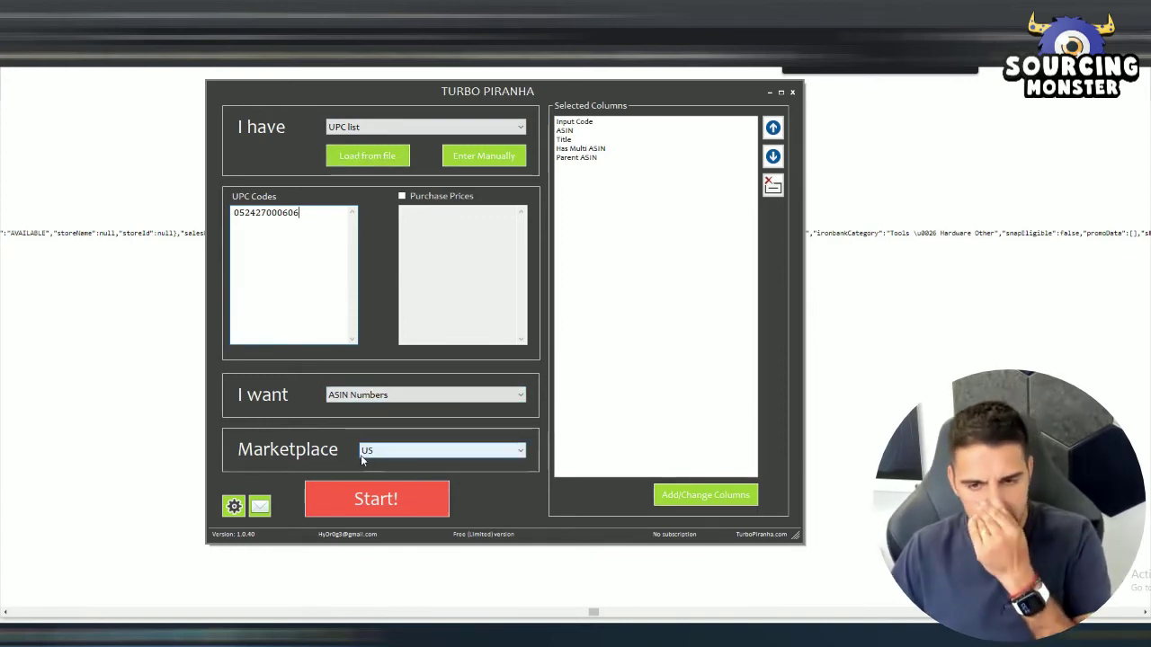
pyautogui.click(378, 500)
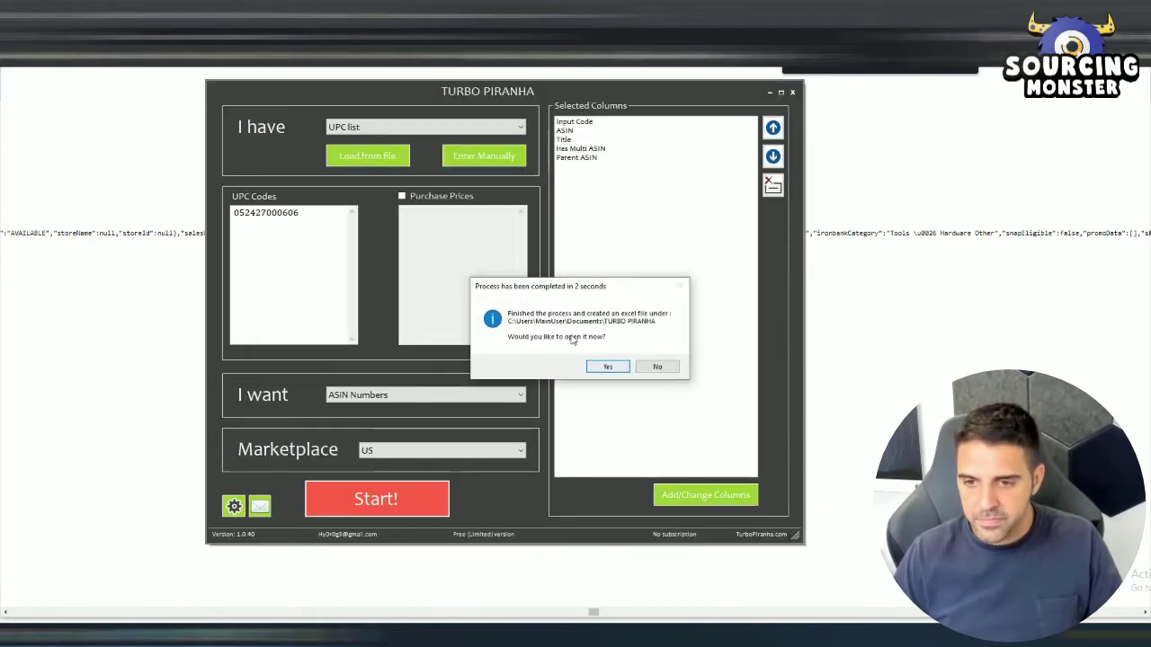
pyautogui.click(608, 367)
pyautogui.click(653, 421)
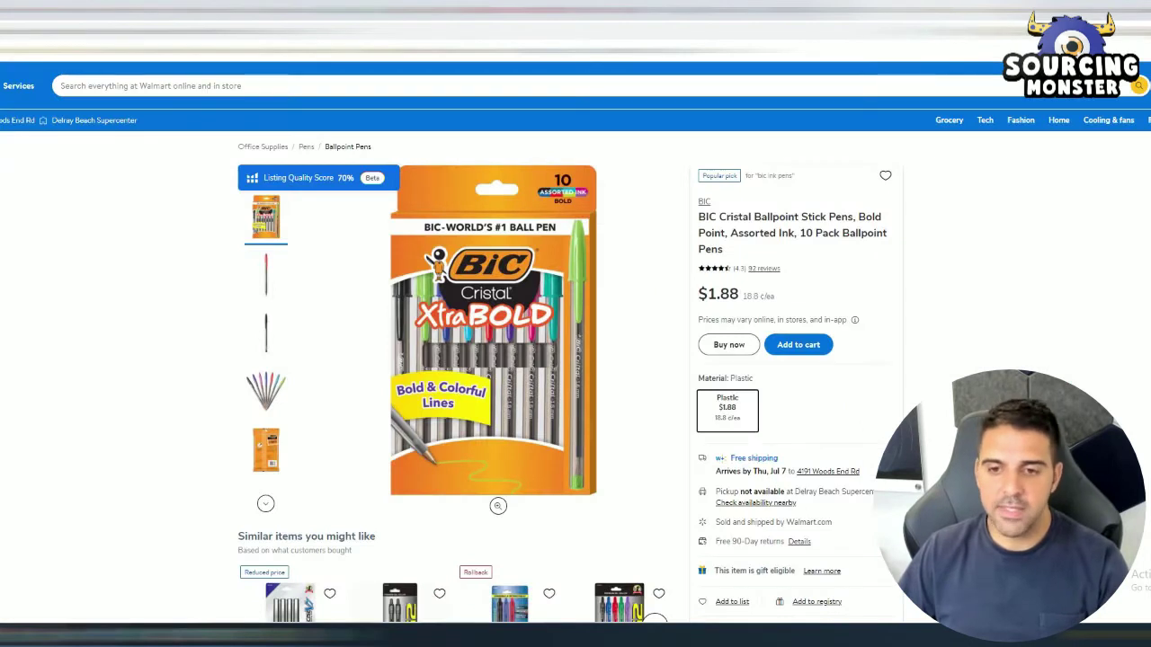
pyautogui.rightClick(36, 594)
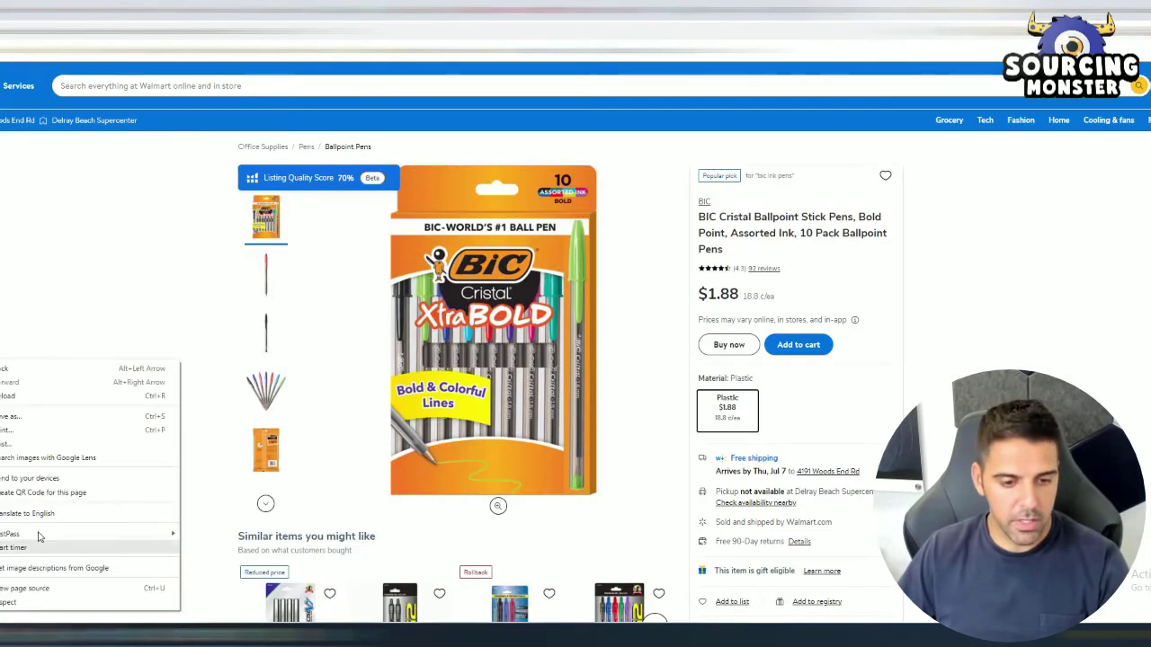
pyautogui.click(39, 590)
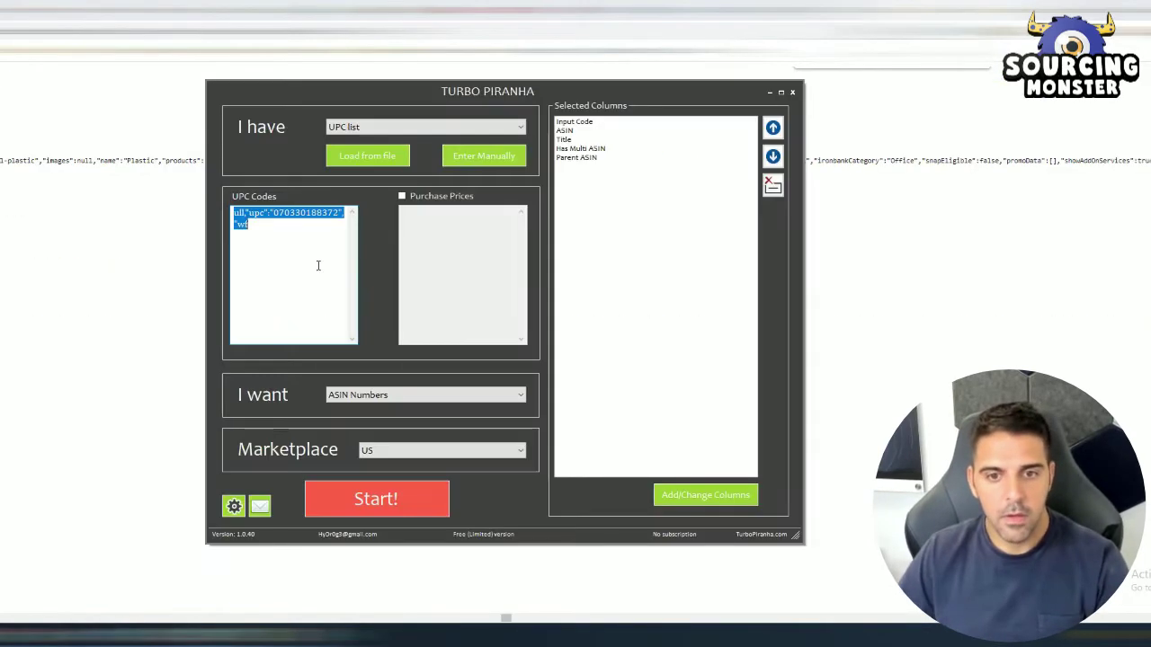
pyautogui.click(269, 236)
pyautogui.moveTo(284, 212); pyautogui.dragTo(266, 231)
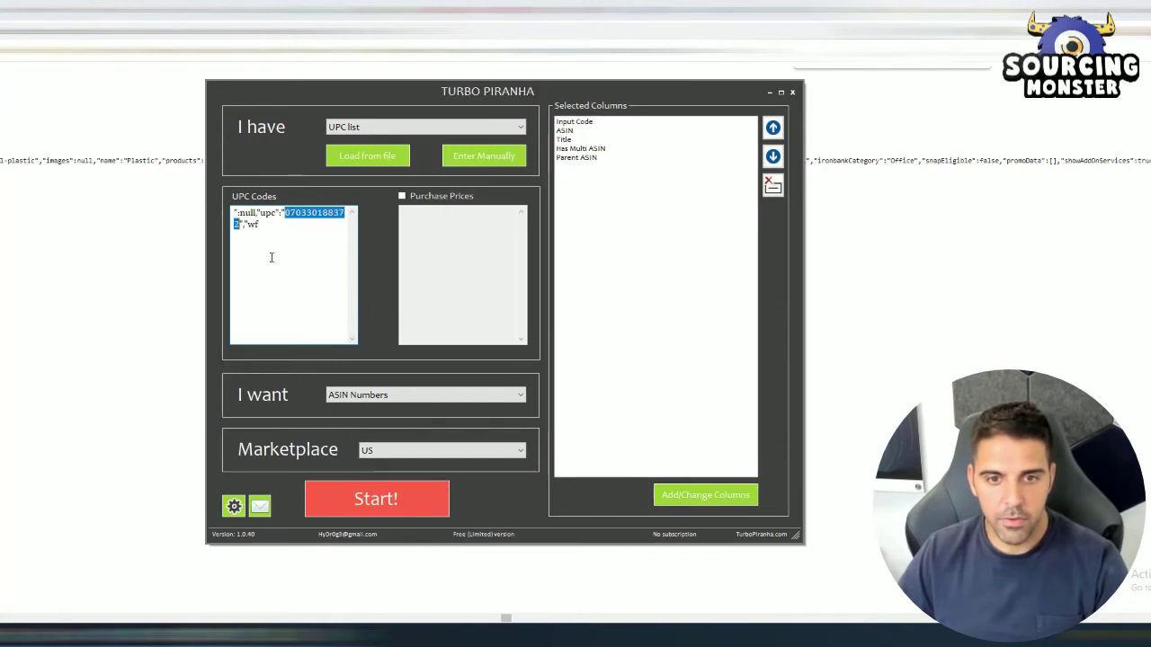
pyautogui.hotkey('ctrl', 'c')
pyautogui.hotkey('ctrl', 'a')
pyautogui.hotkey('ctrl', 'v')
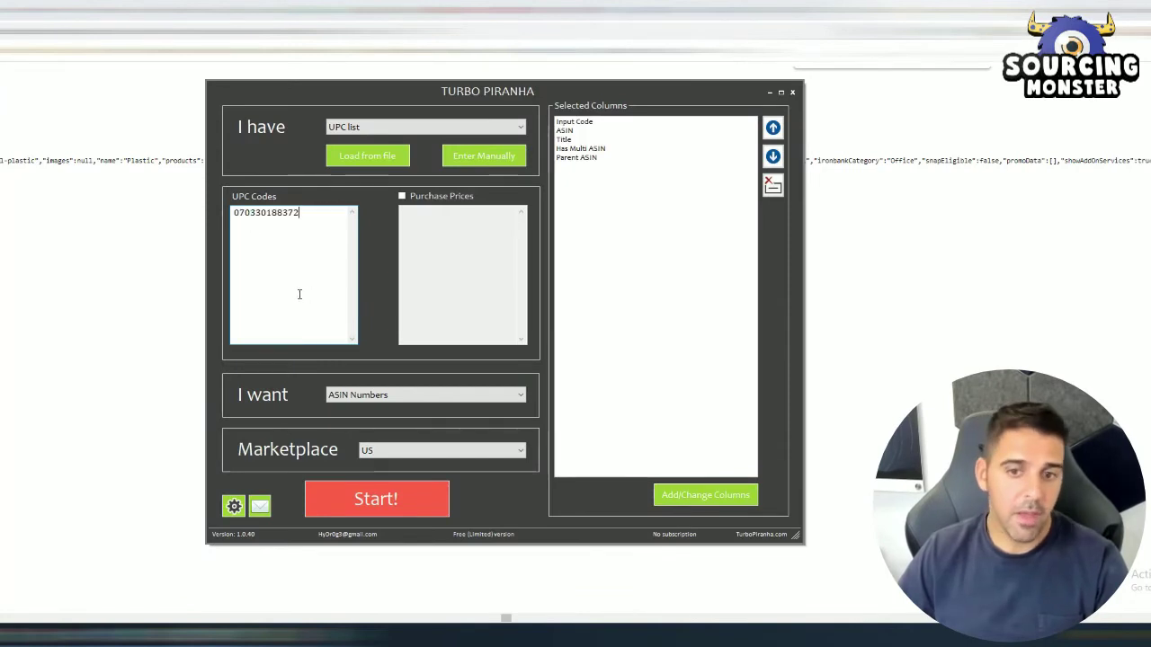
pyautogui.click(392, 511)
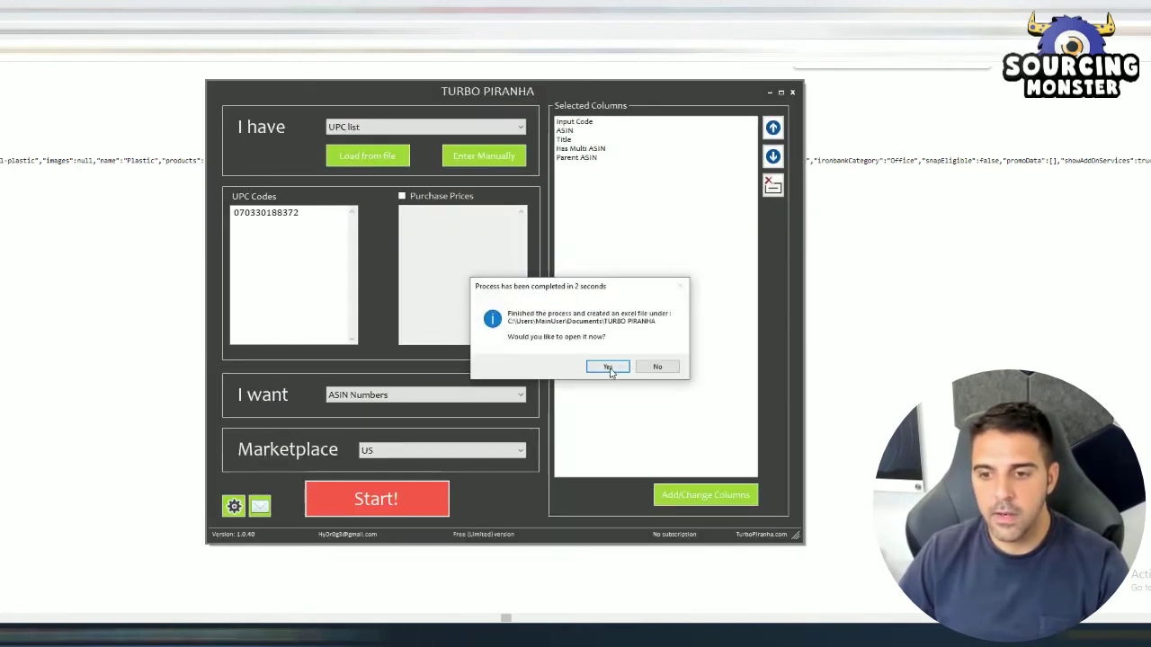
pyautogui.click(609, 365)
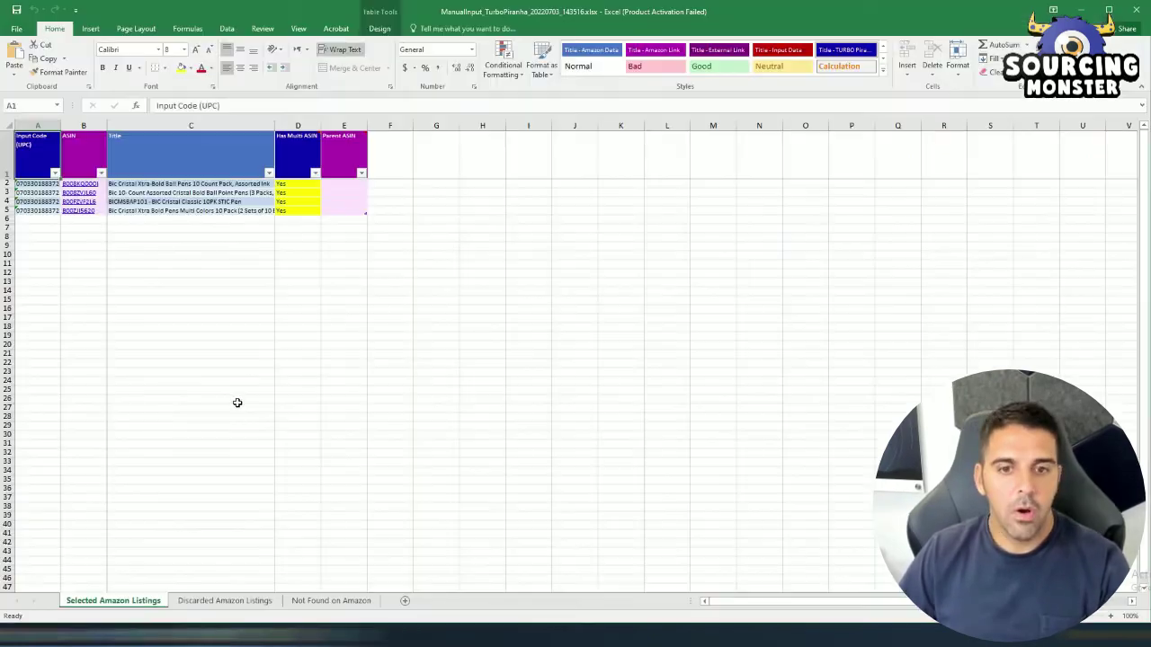
# Review the four matched BIC titles and ASIN links, copying the Amazon listing URL from B4's formula
pyautogui.click(236, 401)
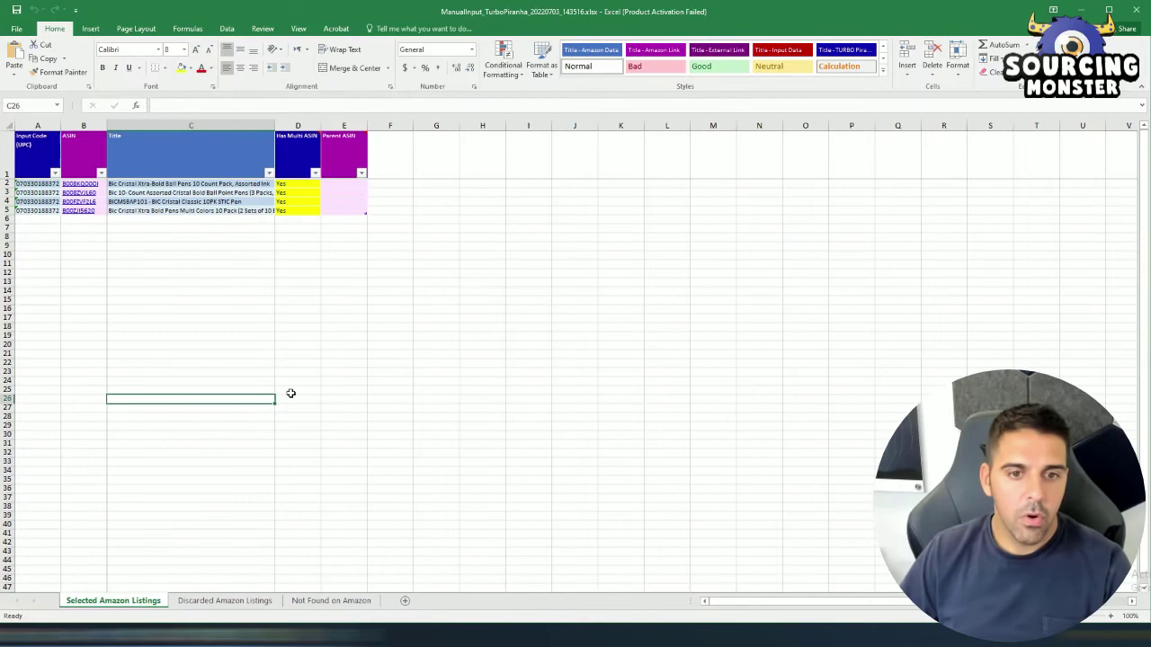
pyautogui.moveTo(142, 198); pyautogui.dragTo(134, 206)
pyautogui.click(201, 265)
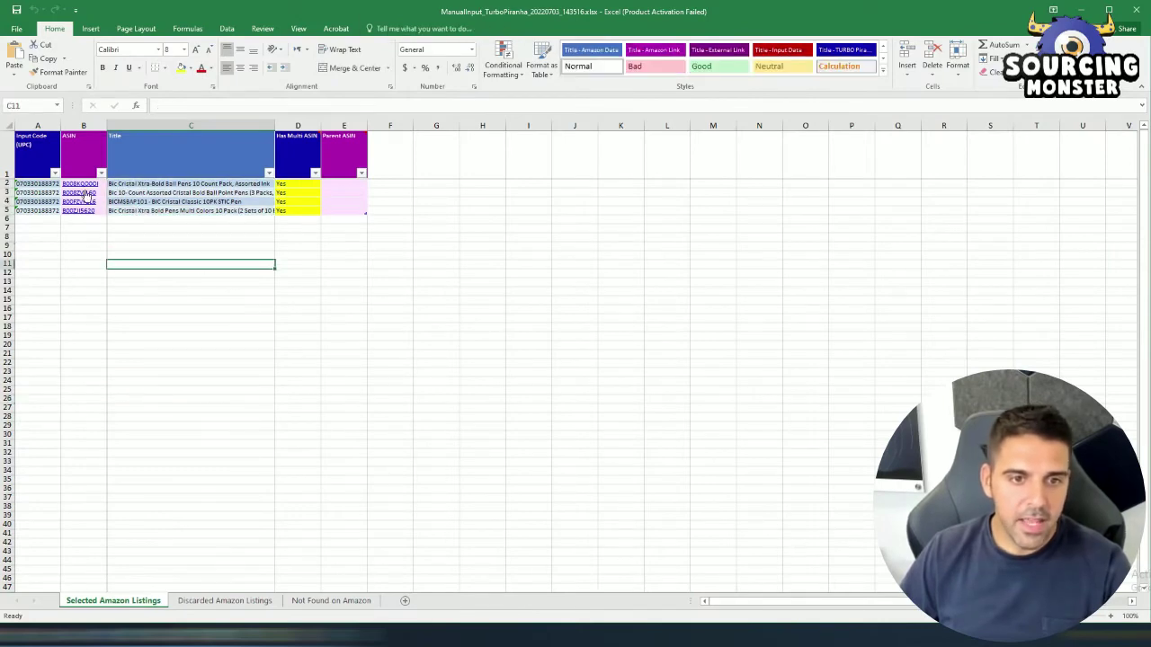
pyautogui.click(87, 184)
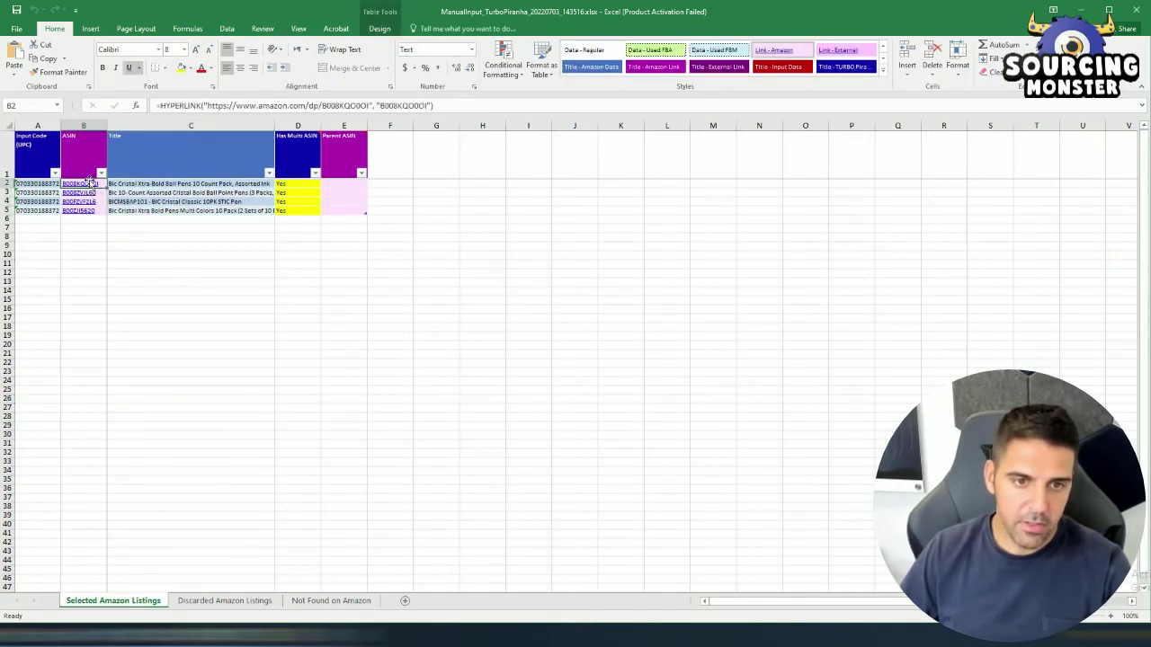
pyautogui.click(159, 256)
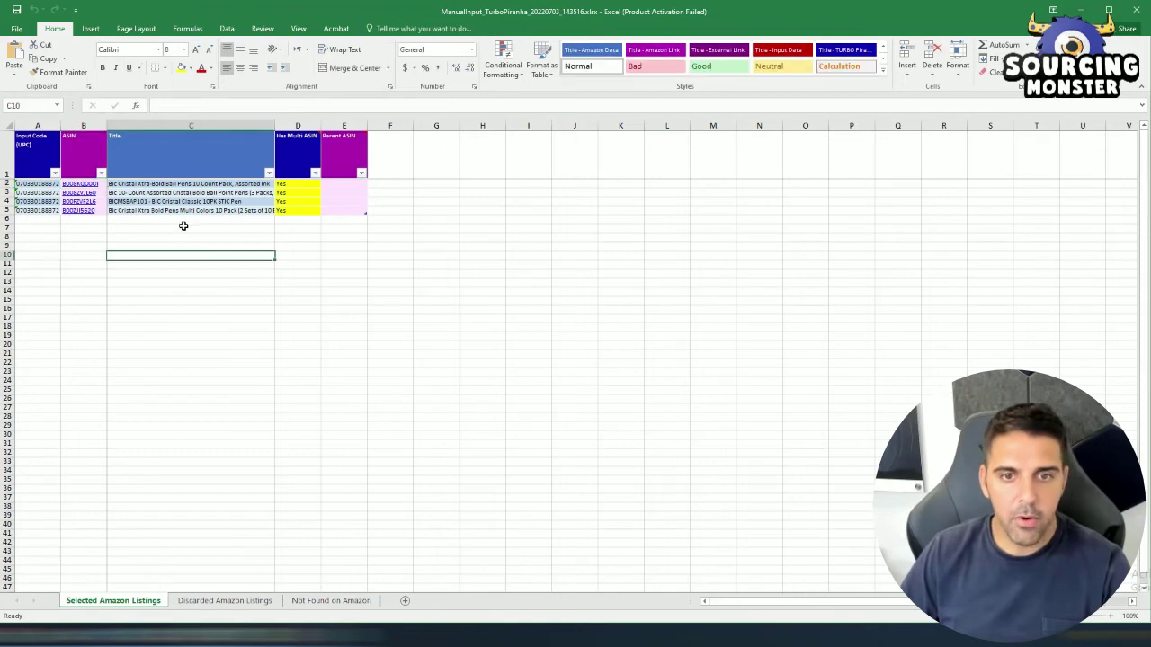
pyautogui.moveTo(83, 201); pyautogui.dragTo(85, 183)
pyautogui.moveTo(214, 106); pyautogui.dragTo(418, 107)
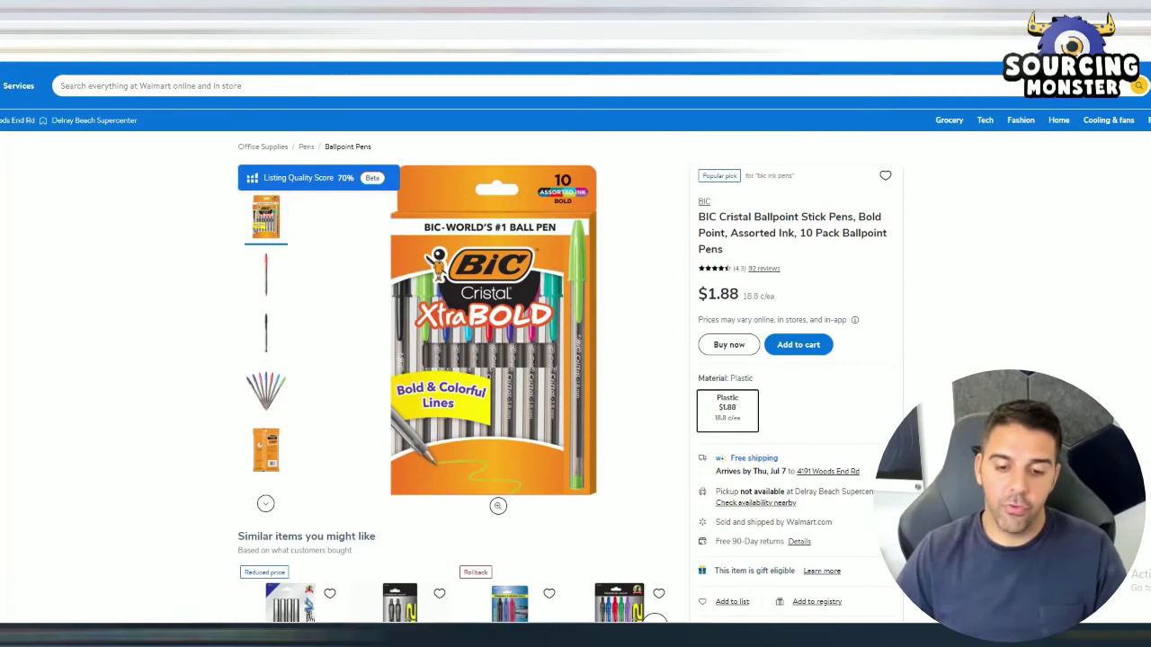
pyautogui.moveTo(292, 635)
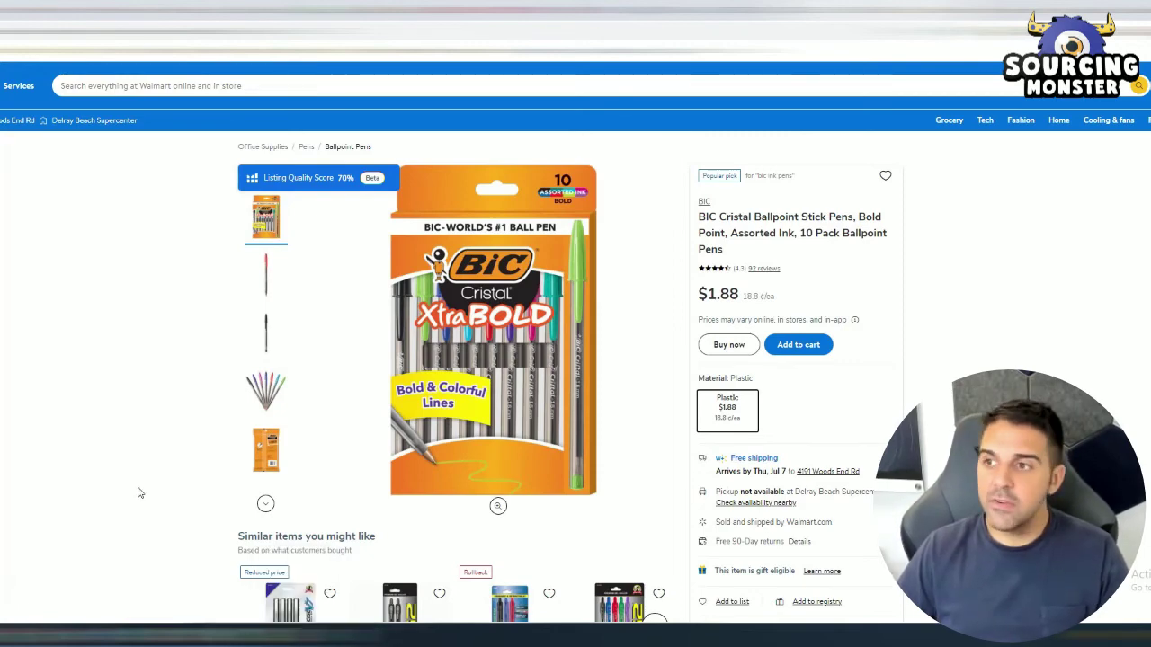